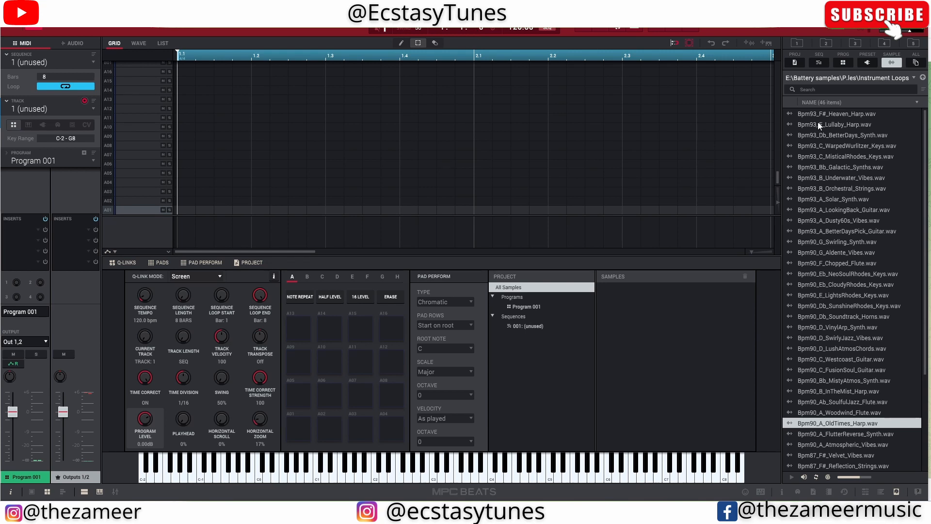
- Audition the Woodwind Flute, SoulfulJazz Flute and OldTimes Harp loops, and add Bpm90_A_OldTimes_Harp.wav to the project
{"action": "left_click", "coordinate": [839, 412]}
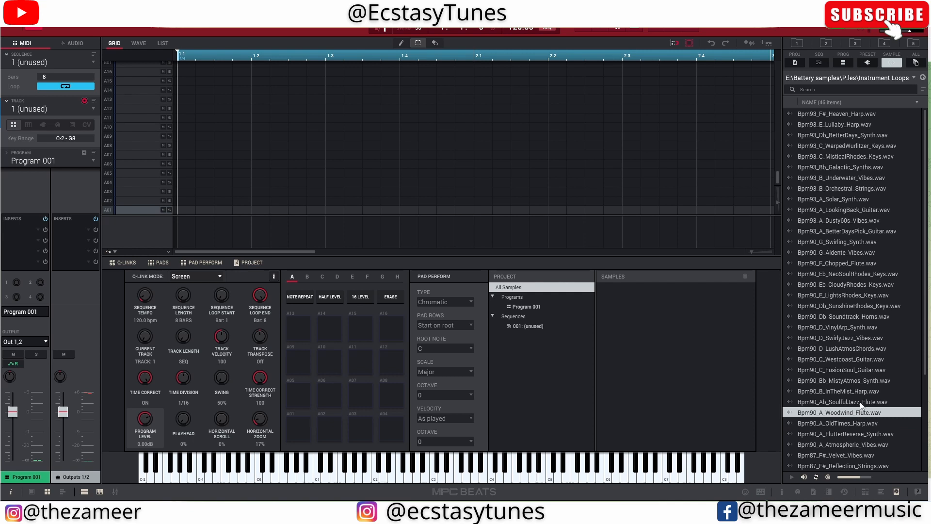
{"action": "left_click", "coordinate": [861, 404]}
{"action": "left_click", "coordinate": [848, 413]}
{"action": "left_click", "coordinate": [842, 425]}
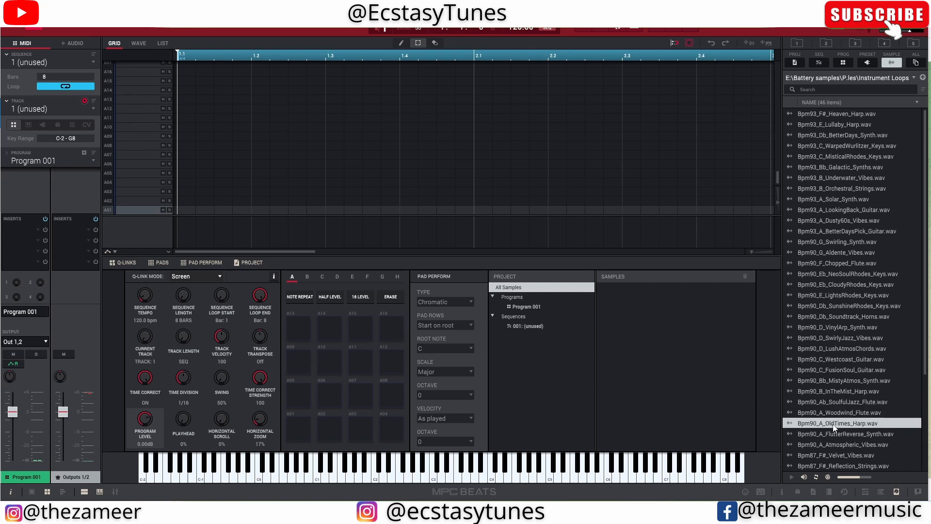
{"action": "double_click", "coordinate": [834, 424]}
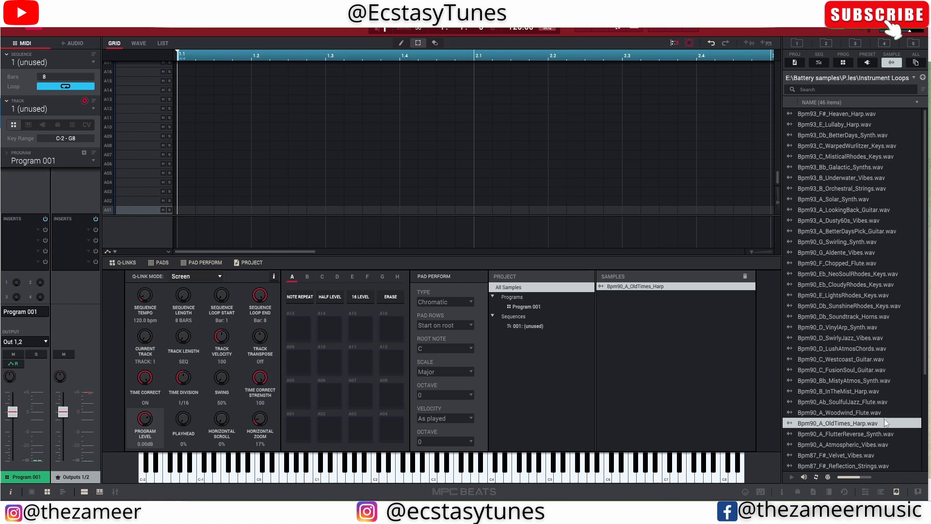
- Open the OldTimes Harp sample for editing and chop it into slices by BPM
{"action": "double_click", "coordinate": [631, 287]}
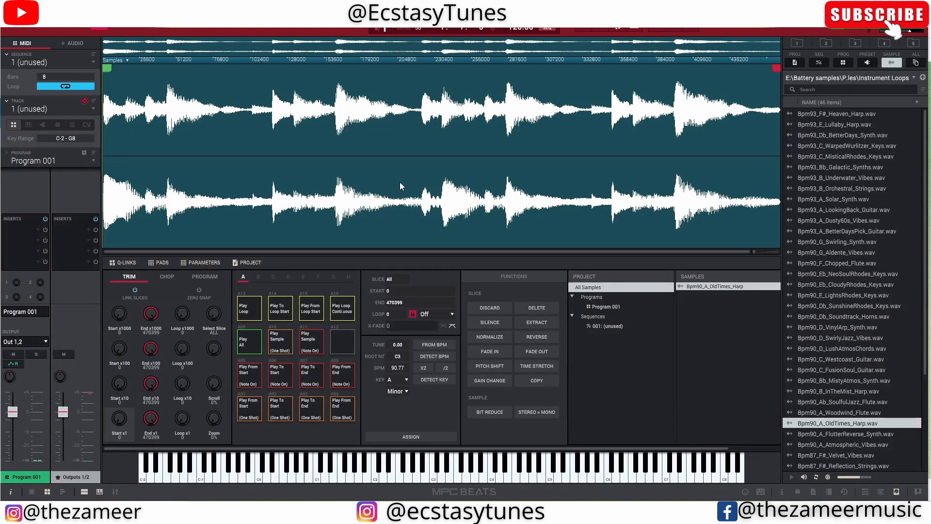
{"action": "left_click", "coordinate": [163, 277]}
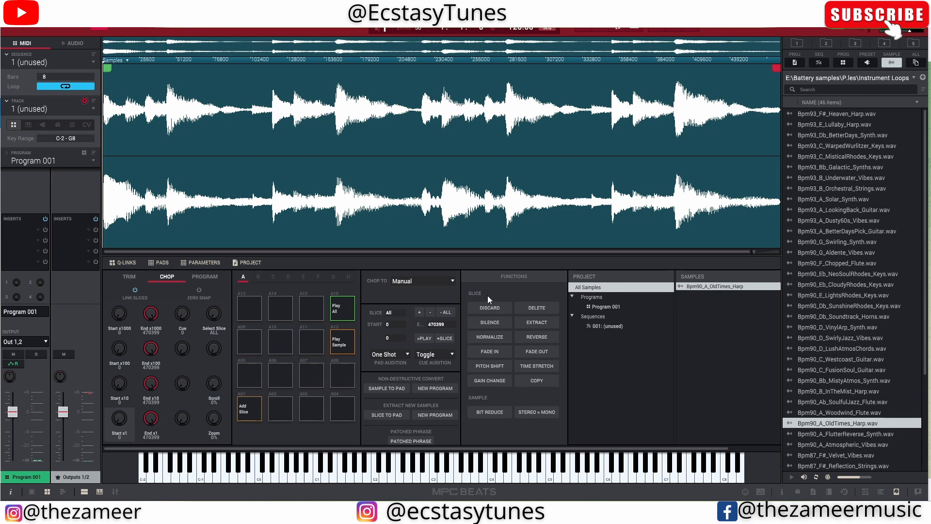
{"action": "left_click", "coordinate": [417, 282]}
{"action": "left_click", "coordinate": [423, 332]}
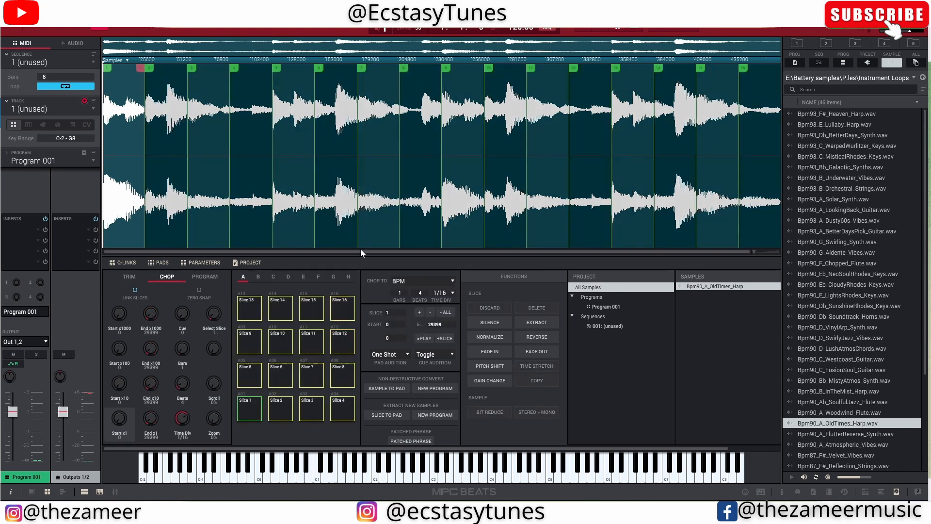
- Audition the chopped harp slices by playing their pads in different orders, checking where each slice starts and ends
{"action": "key", "text": "z"}
{"action": "key", "text": "a"}
{"action": "key", "text": "s"}
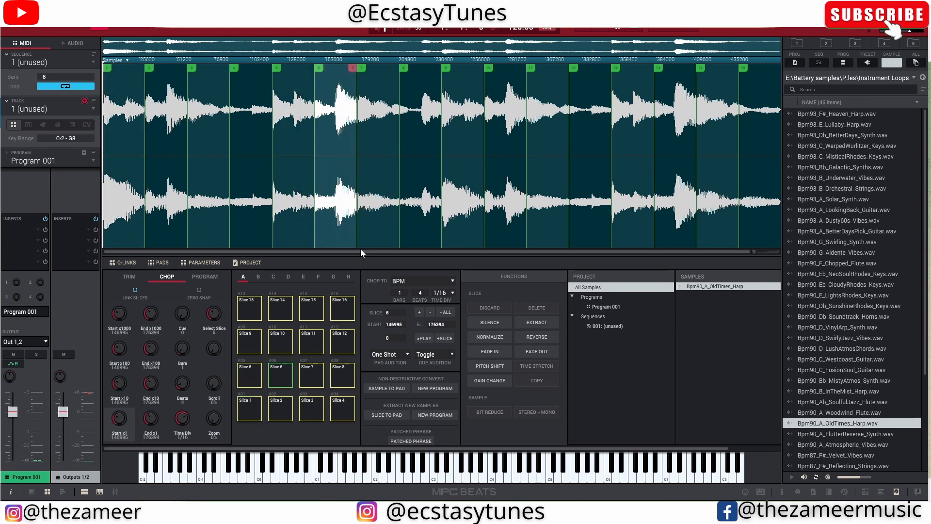
{"action": "key", "text": "w"}
{"action": "key", "text": "e"}
{"action": "key", "text": "d"}
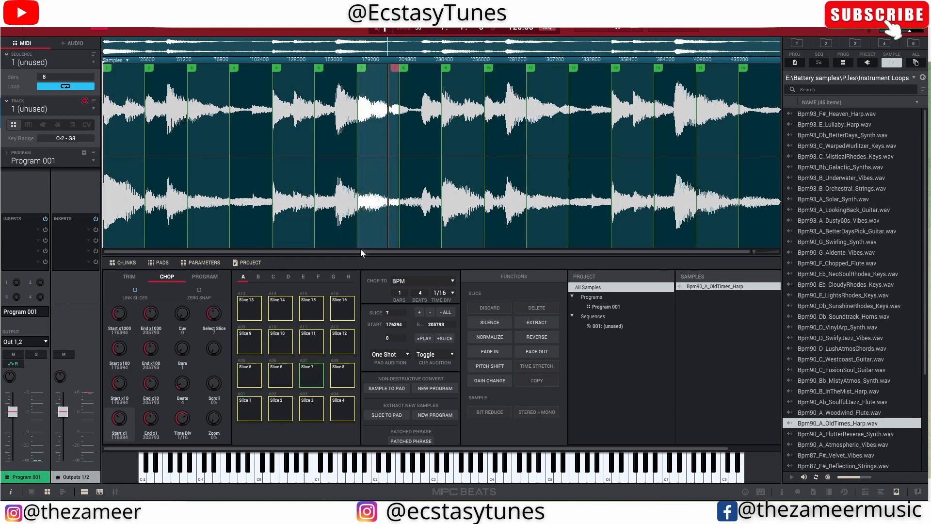
{"action": "key", "text": "e"}
{"action": "key", "text": "d"}
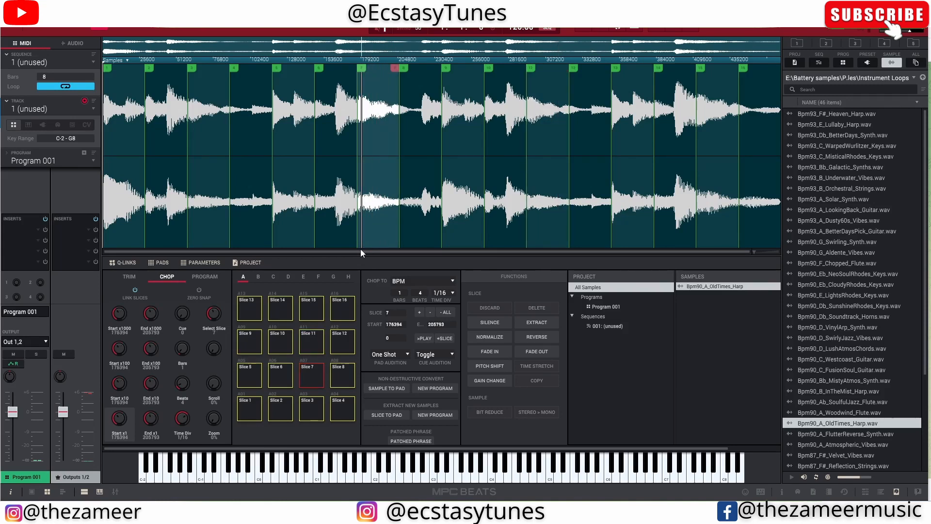
{"action": "key", "text": "e"}
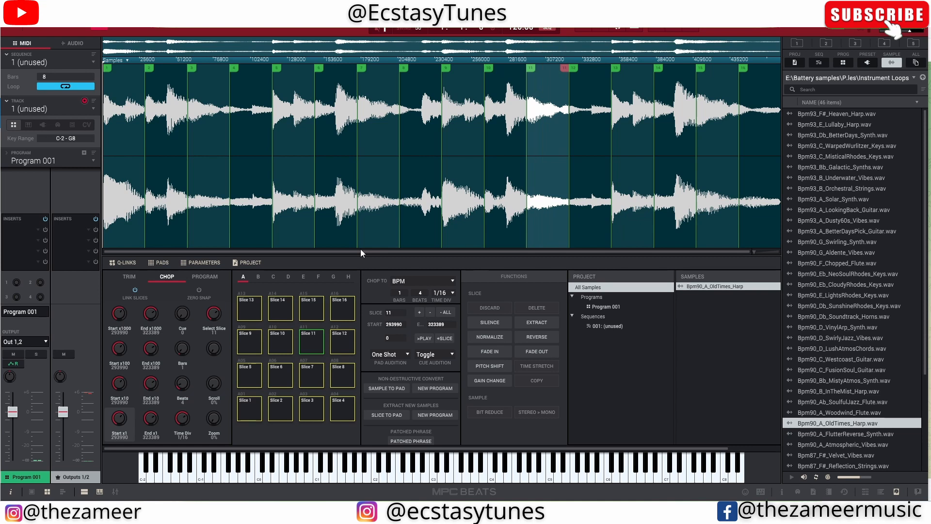
{"action": "key", "text": "d"}
{"action": "key", "text": "4"}
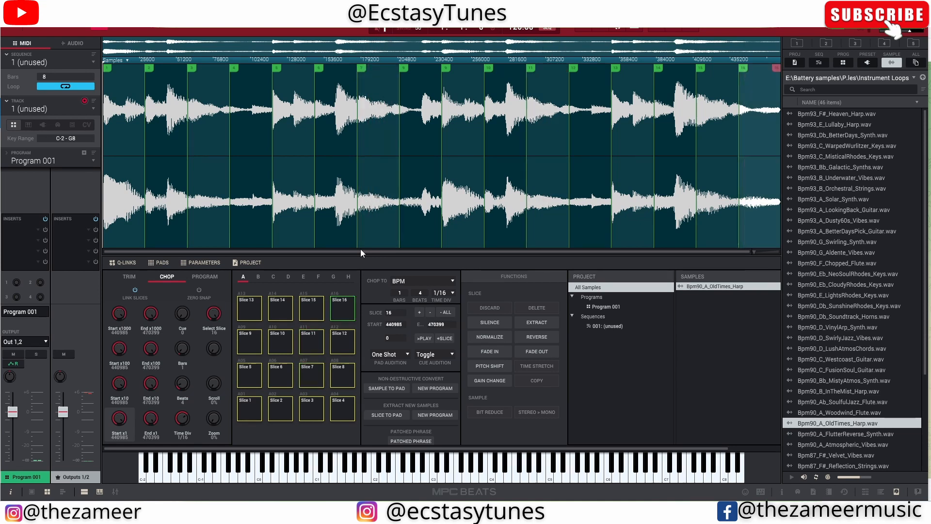
{"action": "key", "text": "r"}
{"action": "key", "text": "e"}
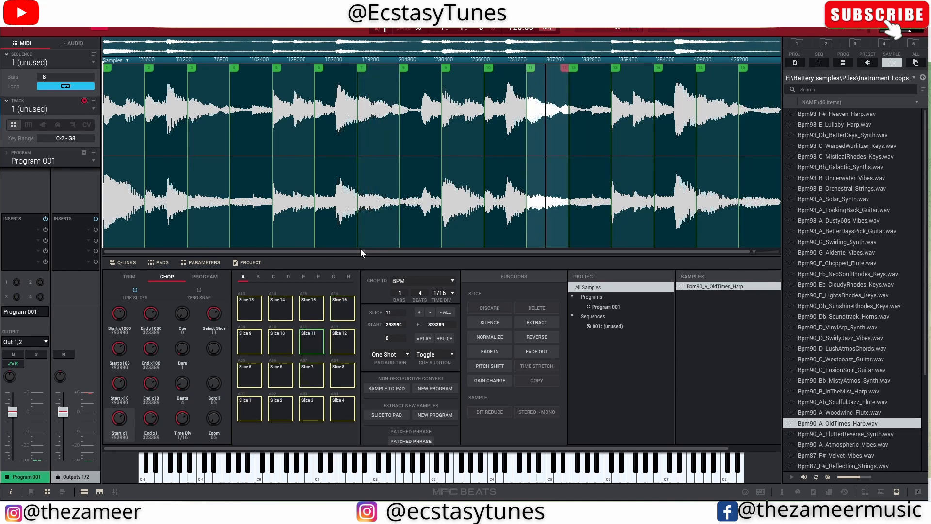
{"action": "key", "text": "r"}
{"action": "key", "text": "w"}
{"action": "key", "text": "e"}
{"action": "key", "text": "r"}
{"action": "key", "text": "e"}
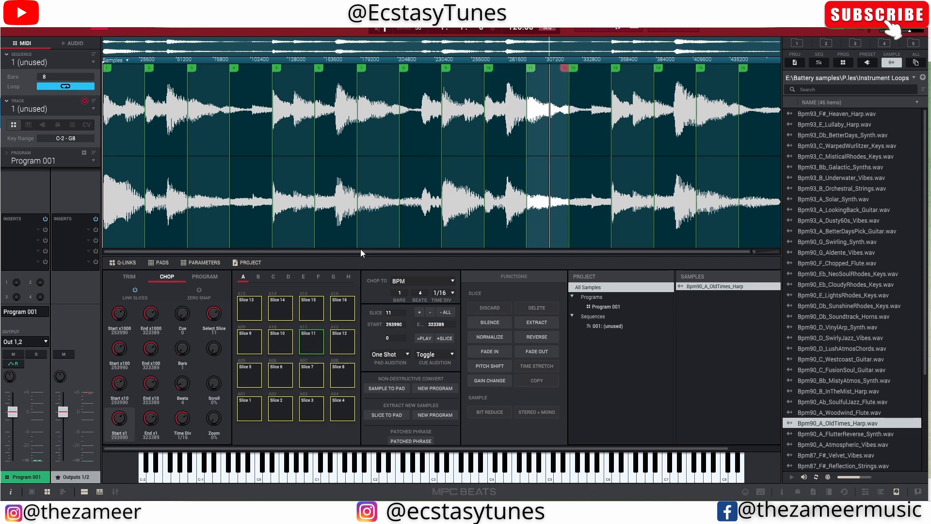
{"action": "key", "text": "3"}
{"action": "key", "text": "4"}
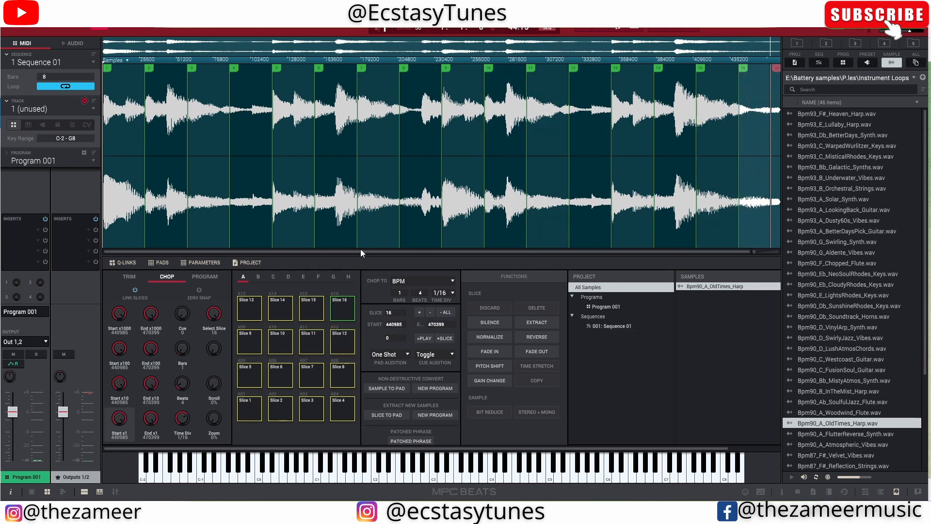
{"action": "key", "text": "2"}
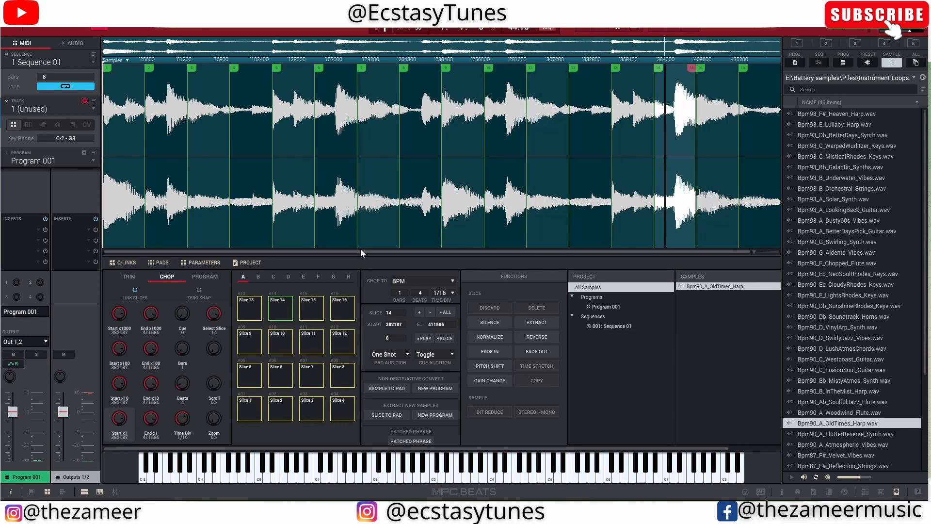
{"action": "key", "text": "4"}
{"action": "key", "text": "2"}
{"action": "key", "text": "3"}
{"action": "key", "text": "w"}
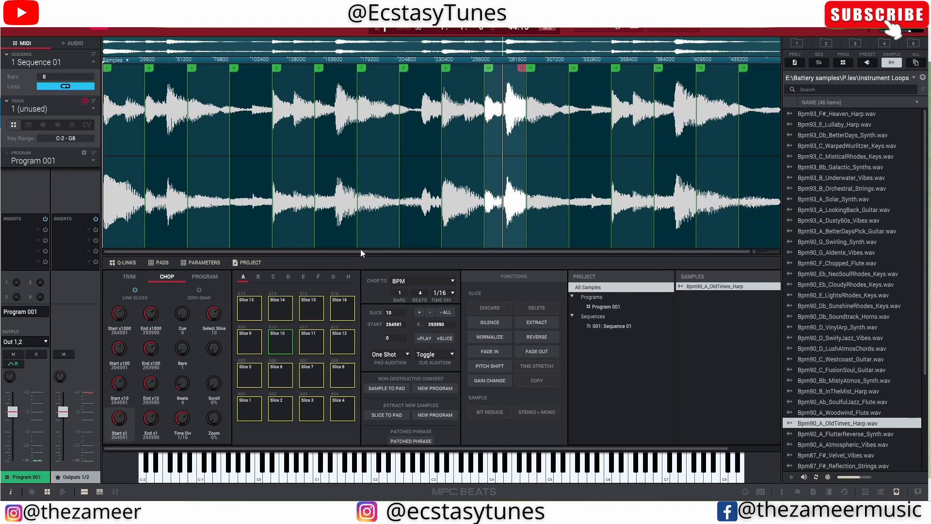
{"action": "key", "text": "w"}
{"action": "key", "text": "d"}
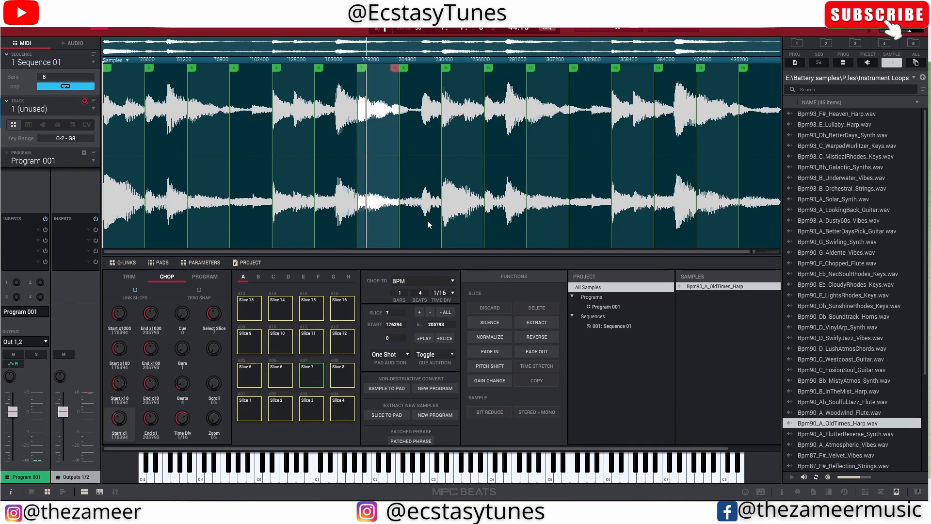
{"action": "key", "text": "s"}
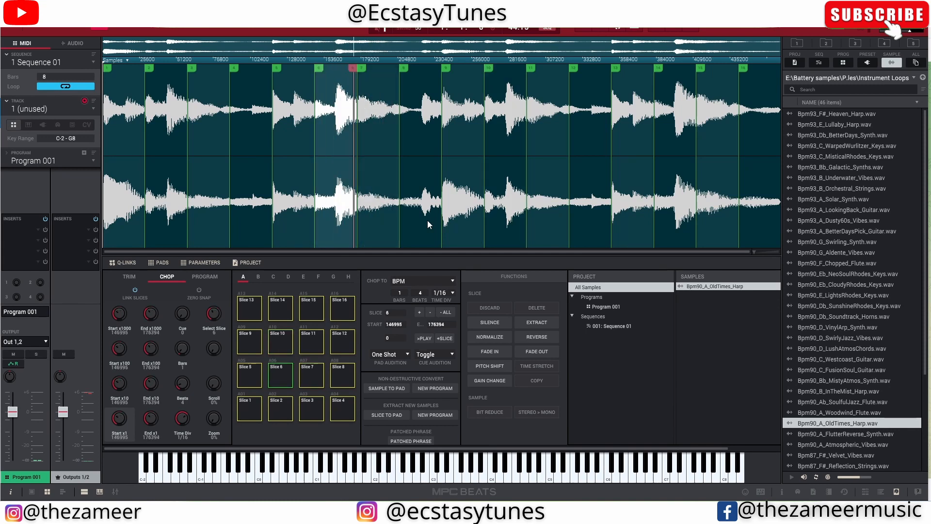
{"action": "key", "text": "s"}
{"action": "key", "text": "w"}
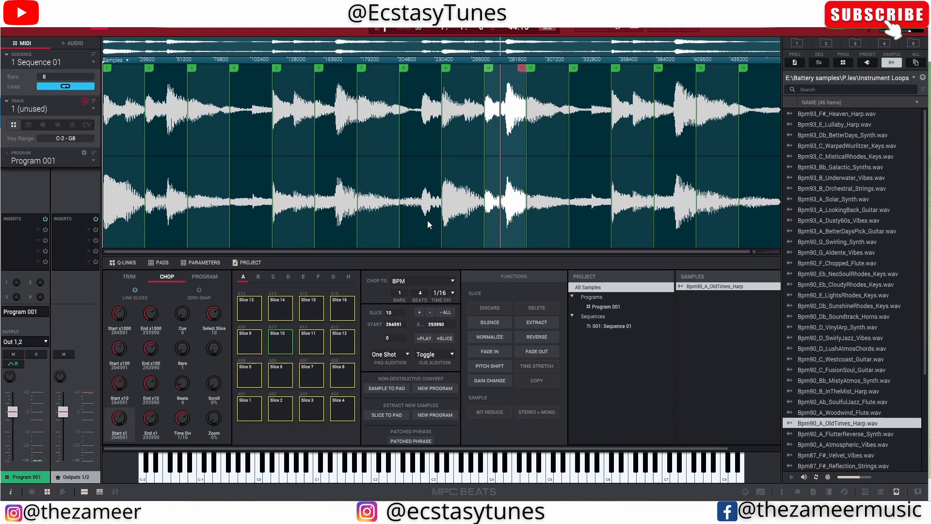
{"action": "key", "text": "s"}
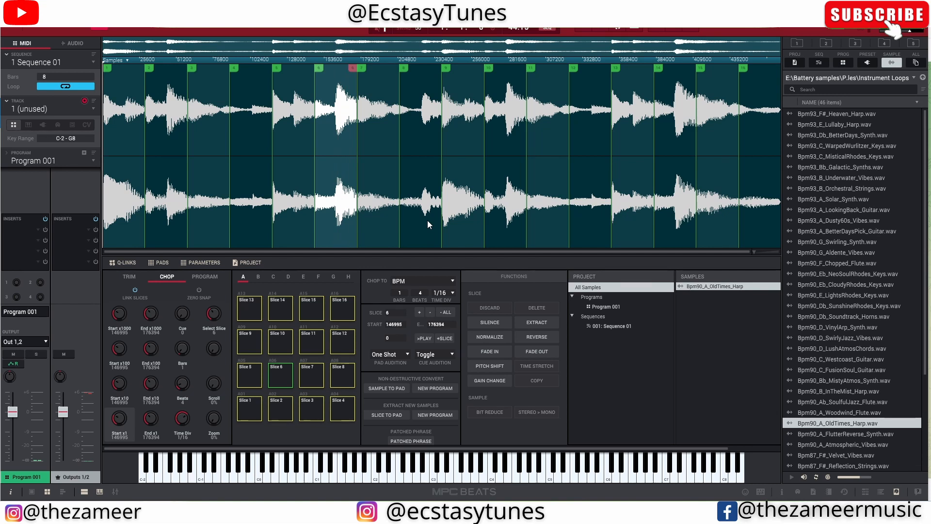
{"action": "key", "text": "w"}
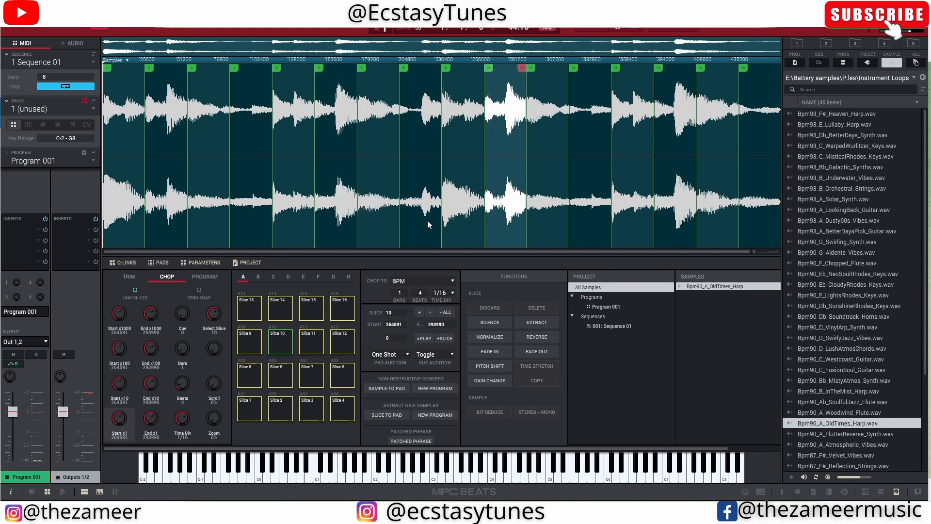
{"action": "key", "text": "s"}
{"action": "key", "text": "w"}
{"action": "key", "text": "s"}
{"action": "key", "text": "w"}
- Adjust slice 10's boundaries in the waveform to start at 264621 and end at 295555
{"action": "left_click", "coordinate": [442, 171]}
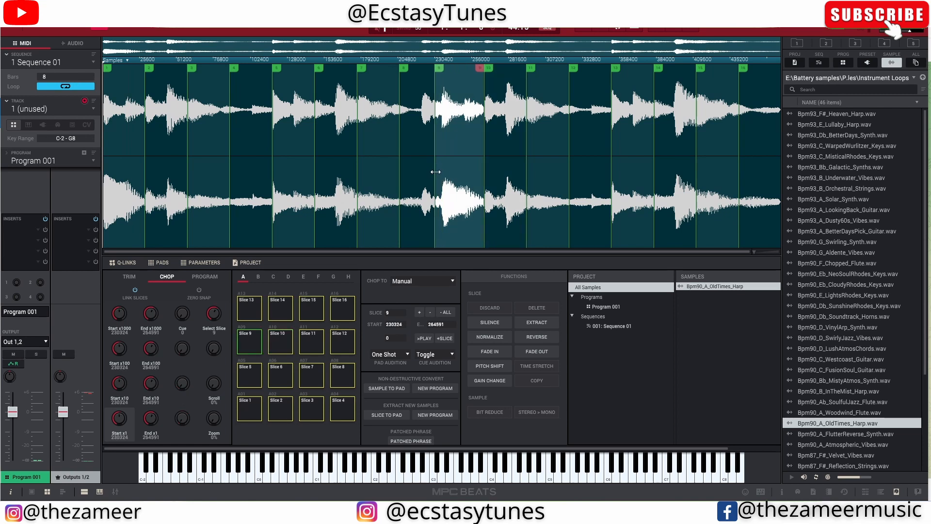
{"action": "left_click", "coordinate": [486, 162]}
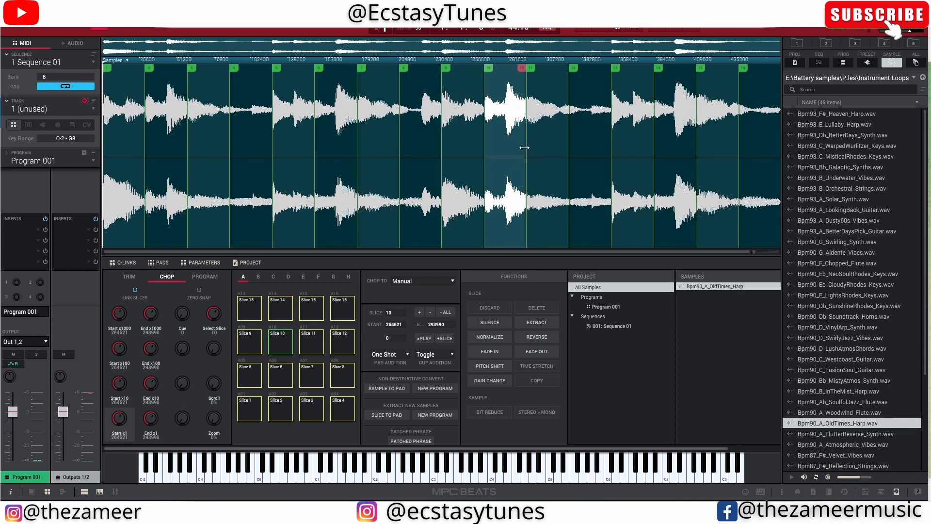
{"action": "left_click_drag", "start_coordinate": [527, 148], "coordinate": [529, 148]}
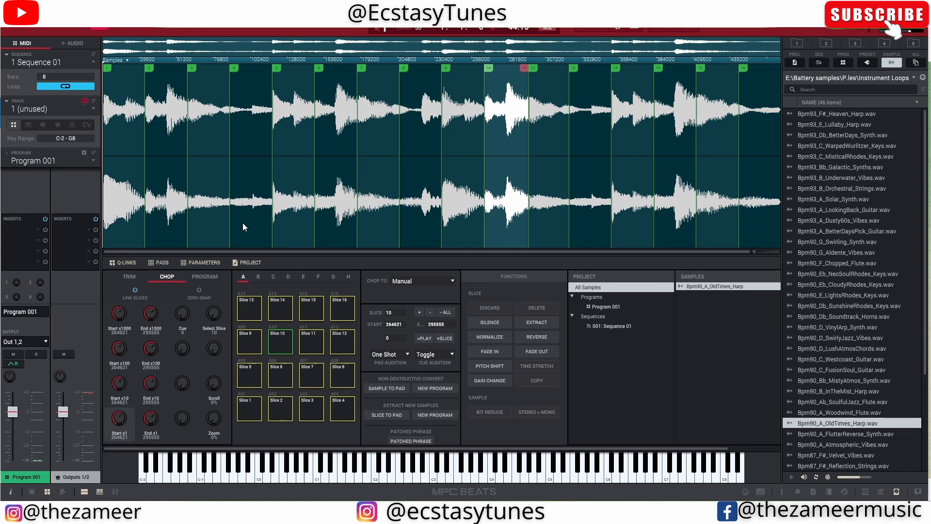
- Convert the harp slices non-destructively into a new drum program and return to the main grid view to use it
{"action": "left_click", "coordinate": [441, 389]}
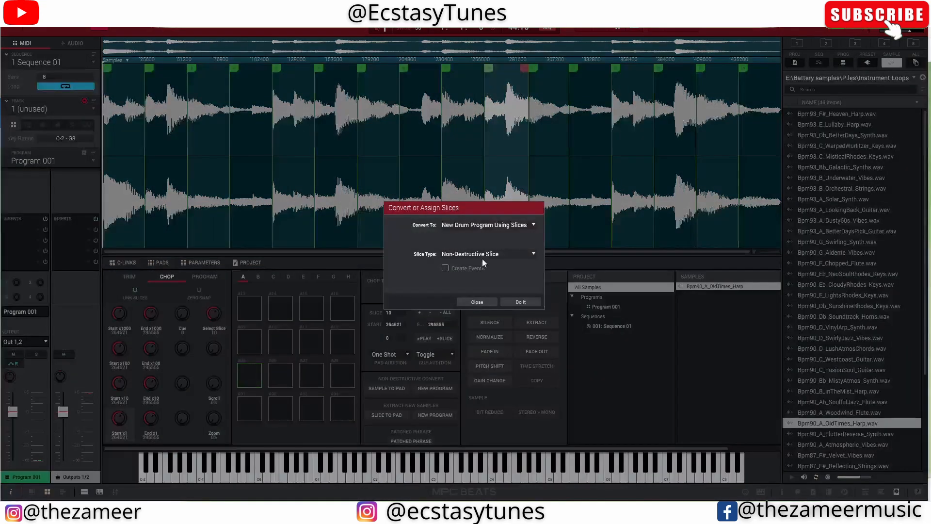
{"action": "left_click", "coordinate": [482, 256]}
{"action": "left_click", "coordinate": [473, 278]}
{"action": "left_click", "coordinate": [522, 303]}
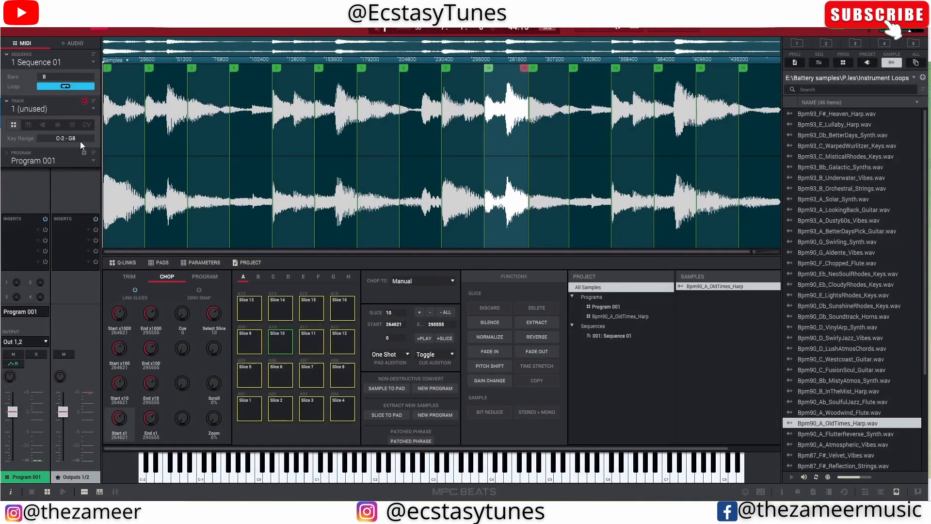
{"action": "left_click", "coordinate": [77, 24]}
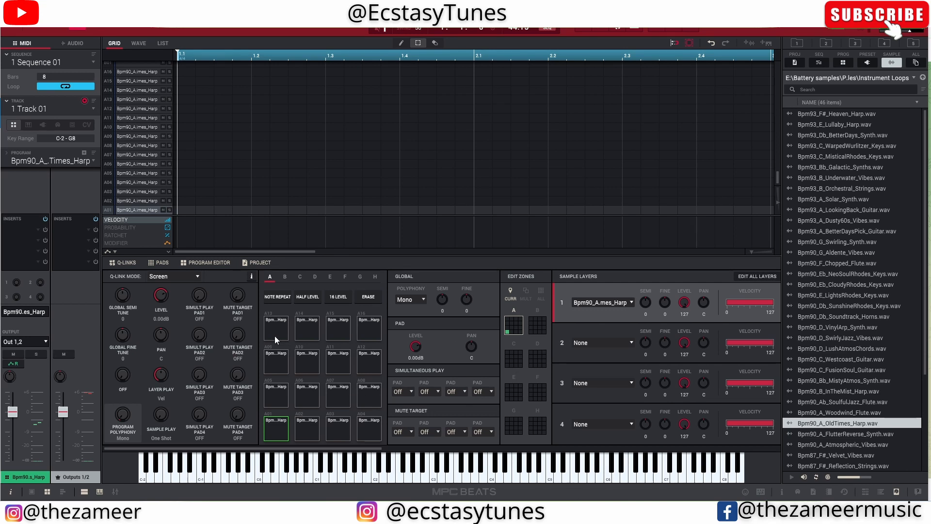
- Make pad edits apply to all zones and set the amp envelope attack to 10
{"action": "left_click", "coordinate": [541, 291]}
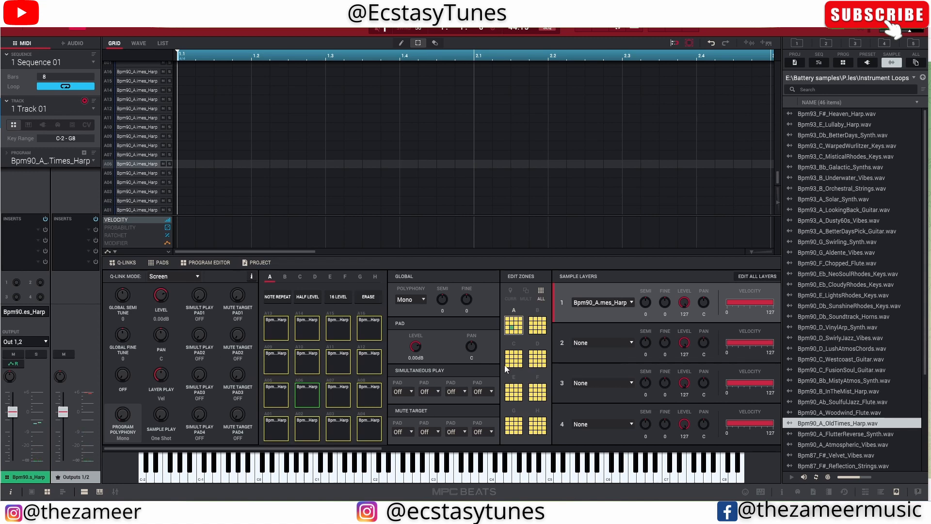
{"action": "scroll", "coordinate": [606, 350], "scroll_direction": "right", "scroll_amount": 5}
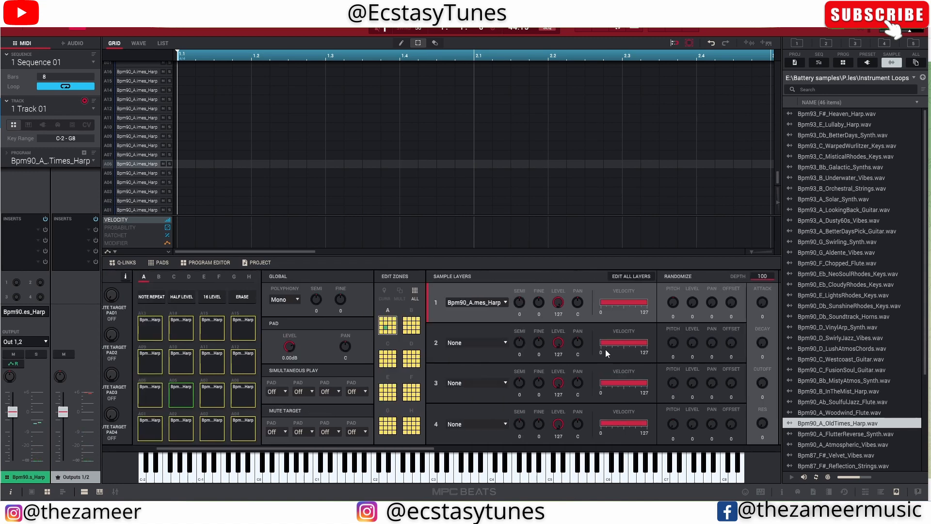
{"action": "scroll", "coordinate": [605, 349], "scroll_direction": "right", "scroll_amount": 3}
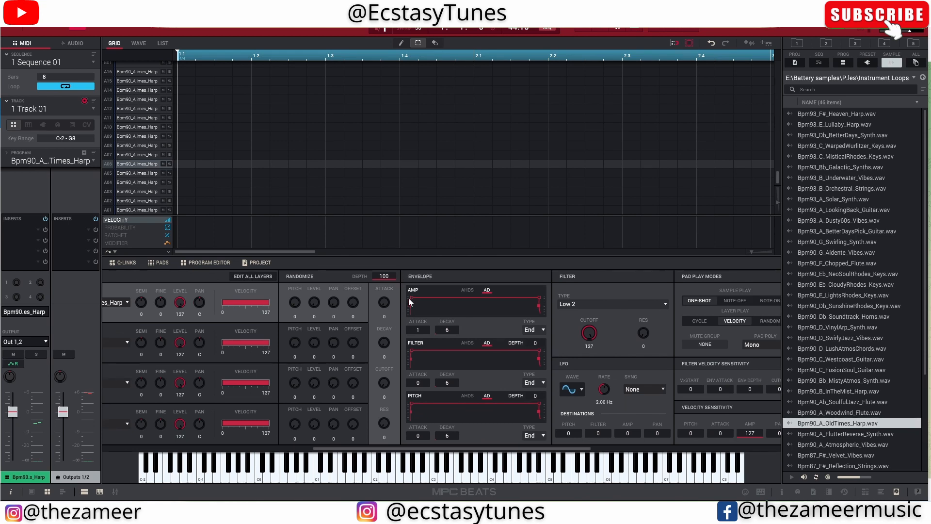
{"action": "left_click_drag", "start_coordinate": [412, 298], "coordinate": [416, 299]}
{"action": "scroll", "coordinate": [343, 331], "scroll_direction": "right", "scroll_amount": 3}
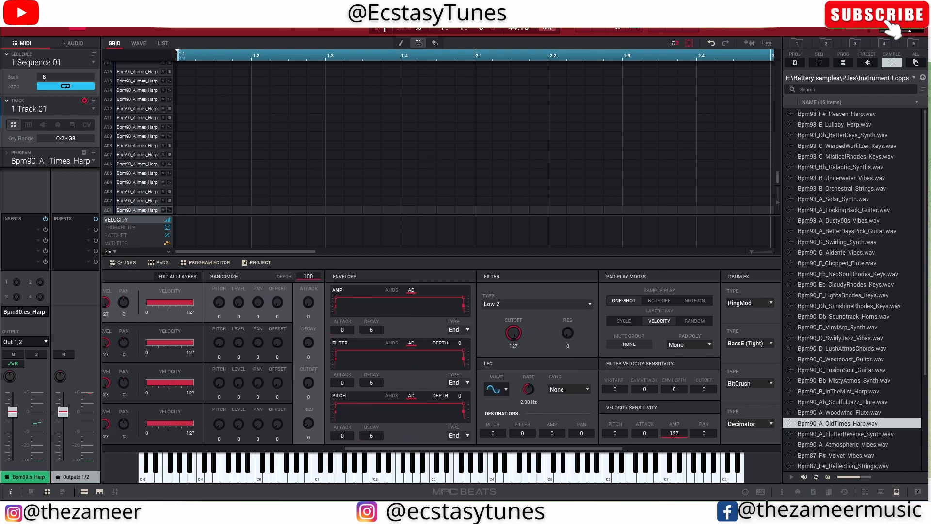
{"action": "left_click_drag", "start_coordinate": [343, 331], "coordinate": [343, 329]}
{"action": "double_click", "coordinate": [344, 333]}
{"action": "type", "text": "10"}
{"action": "key", "text": "Return"}
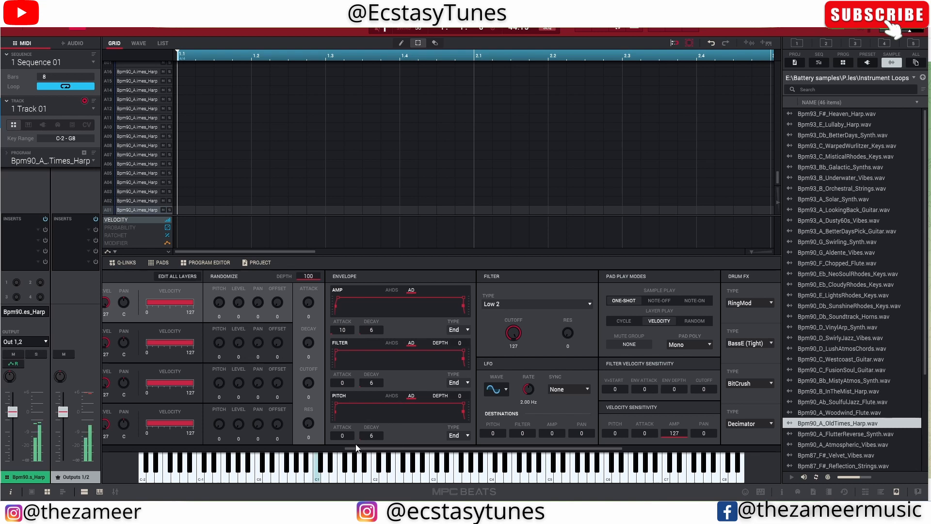
- Audition the harp slices on pads A05 to A08 and A12 with the new attack setting
{"action": "left_click_drag", "start_coordinate": [372, 451], "coordinate": [161, 438]}
{"action": "left_click", "coordinate": [247, 398]}
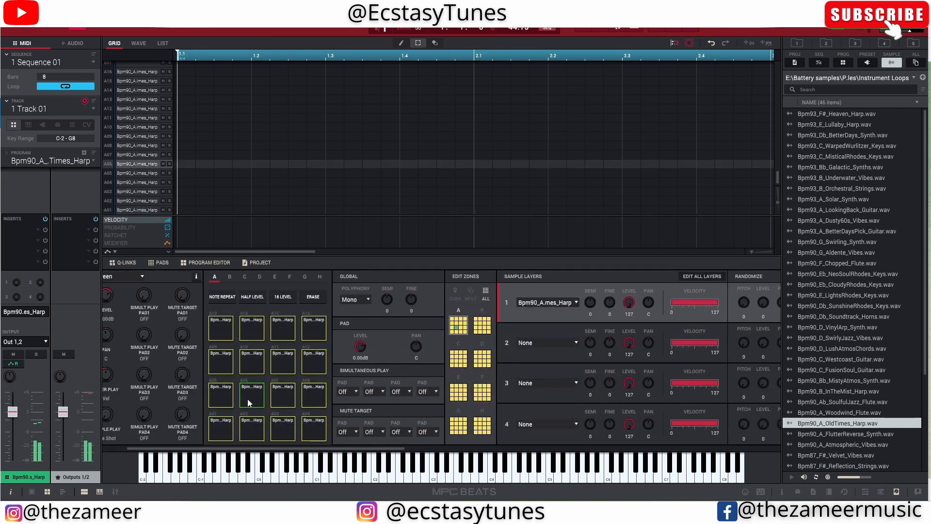
{"action": "left_click", "coordinate": [277, 392]}
{"action": "left_click", "coordinate": [261, 401]}
{"action": "left_click", "coordinate": [226, 396]}
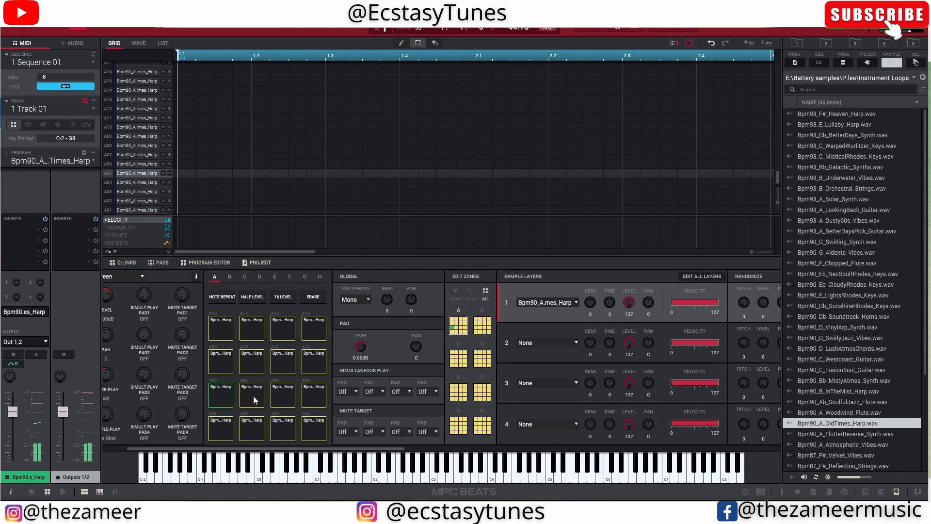
{"action": "left_click", "coordinate": [250, 395]}
{"action": "left_click", "coordinate": [283, 397]}
{"action": "left_click", "coordinate": [310, 397]}
{"action": "left_click", "coordinate": [322, 365]}
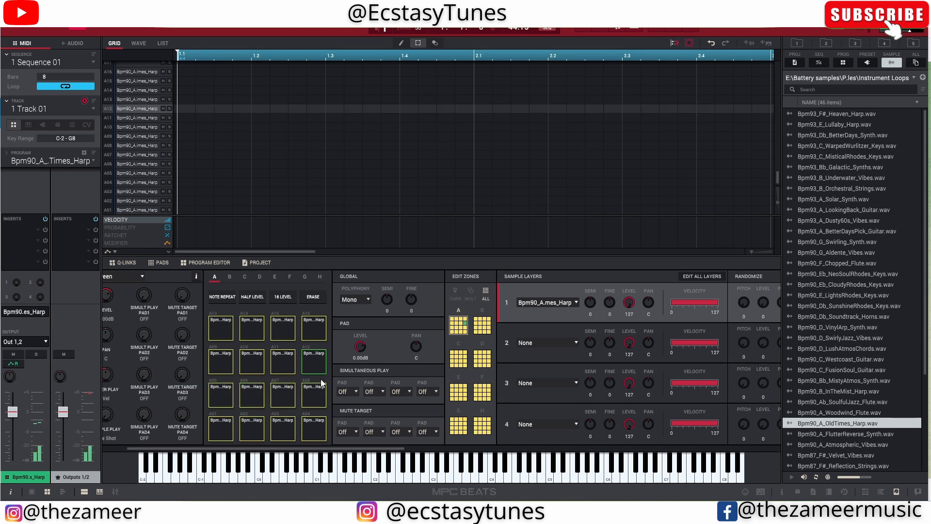
- Audition the harp slices on pads A07, A08, A11 and A12 to check how their starts sound
{"action": "left_click", "coordinate": [322, 388]}
{"action": "left_click", "coordinate": [318, 368]}
{"action": "key", "text": "d"}
{"action": "key", "text": "f"}
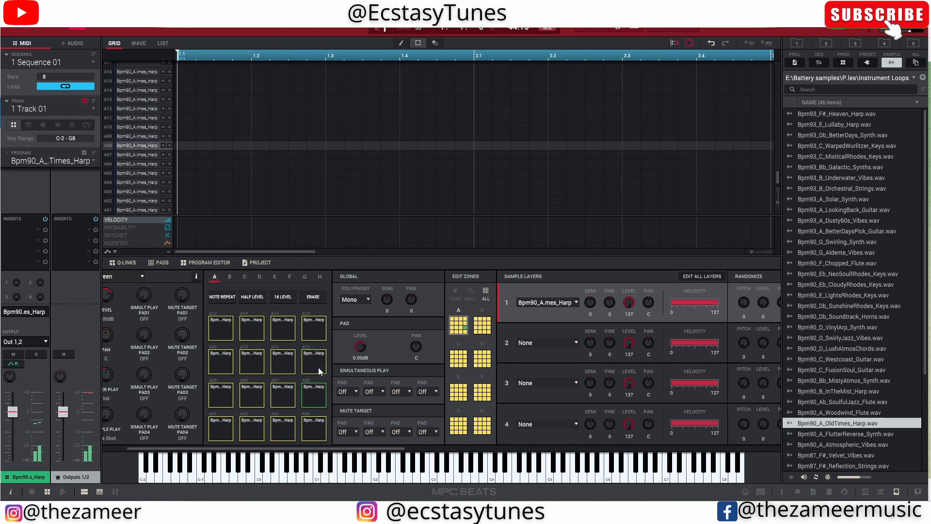
{"action": "key", "text": "e"}
{"action": "key", "text": "f"}
{"action": "key", "text": "e"}
{"action": "key", "text": "r"}
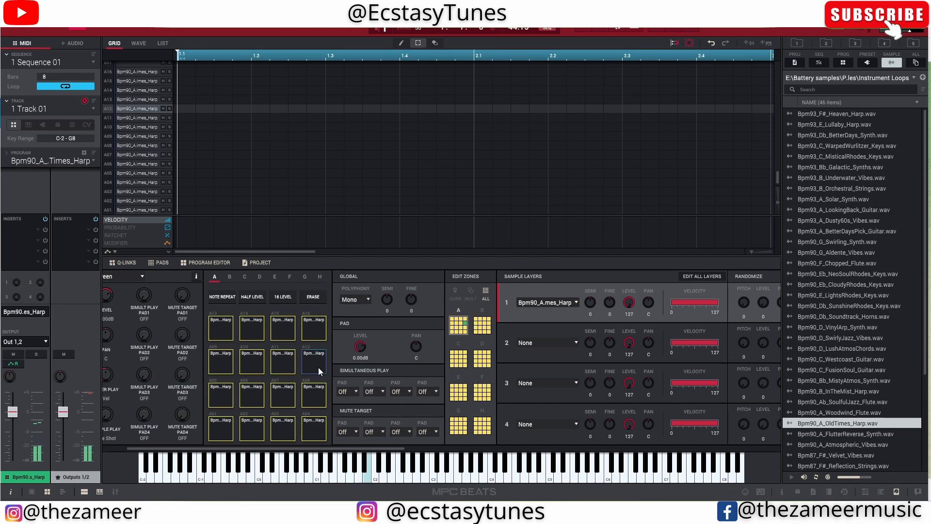
{"action": "key", "text": "r"}
{"action": "key", "text": "r"}
- Set the amp envelope attack to 11 for all zones and play a slice to check it
{"action": "scroll", "coordinate": [378, 380], "scroll_direction": "right", "scroll_amount": 5}
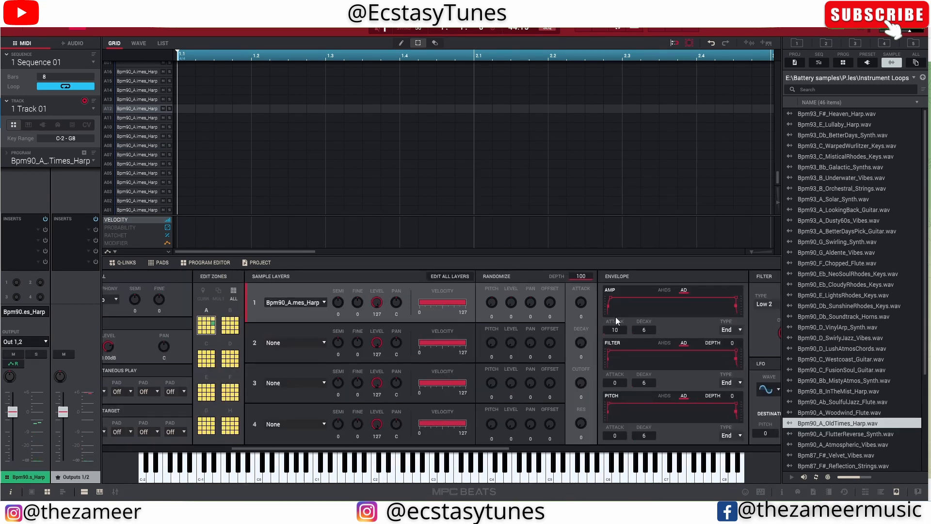
{"action": "left_click_drag", "start_coordinate": [622, 330], "coordinate": [622, 349]}
{"action": "key", "text": "r"}
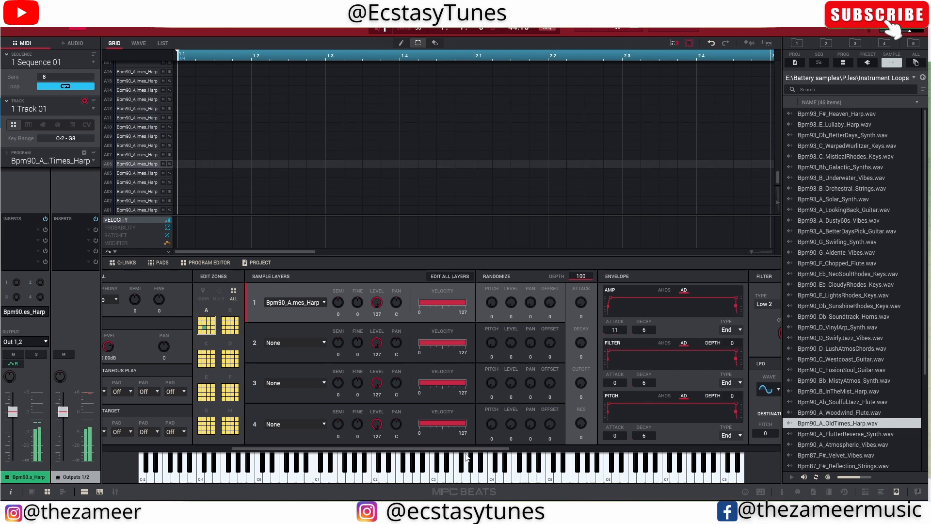
{"action": "left_click_drag", "start_coordinate": [478, 452], "coordinate": [363, 348]}
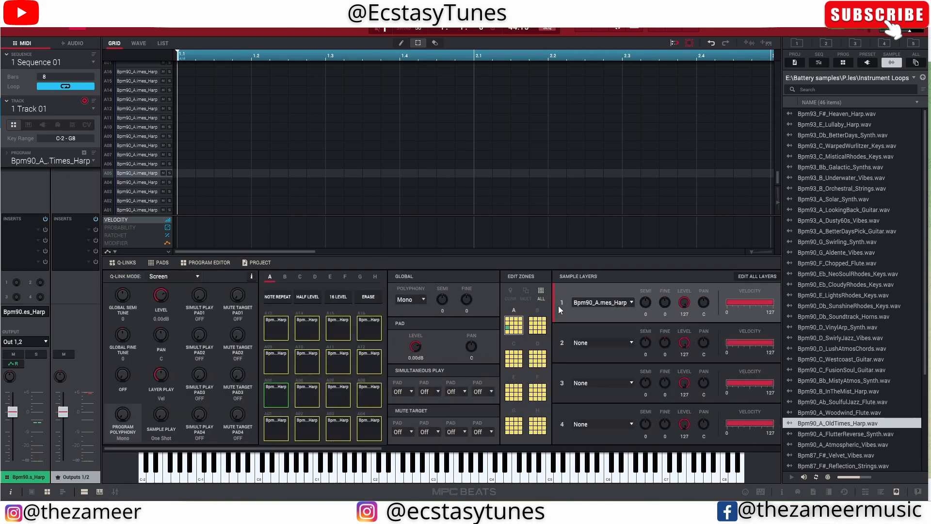
- Restrict editing to the current pad only and set pad A05's amp envelope attack to 3
{"action": "left_click", "coordinate": [512, 292]}
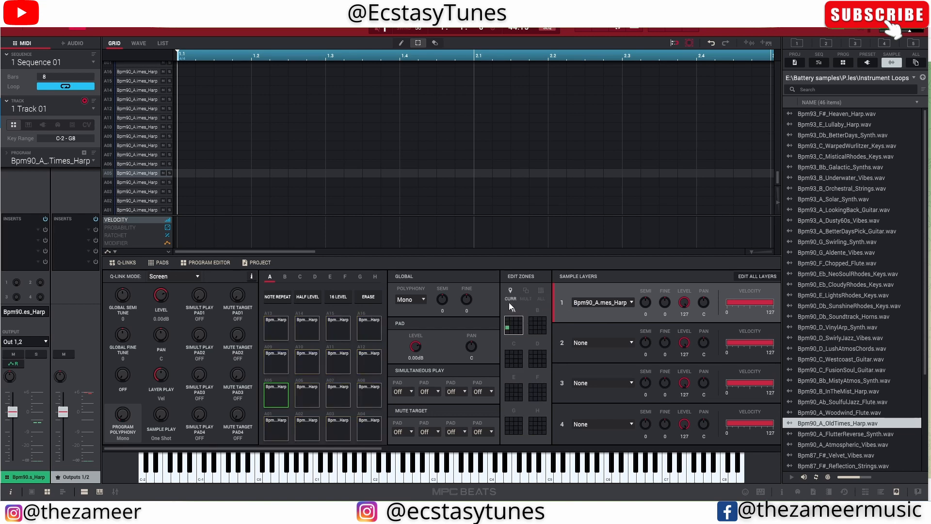
{"action": "left_click", "coordinate": [274, 396]}
{"action": "scroll", "coordinate": [467, 410], "scroll_direction": "right", "scroll_amount": 5}
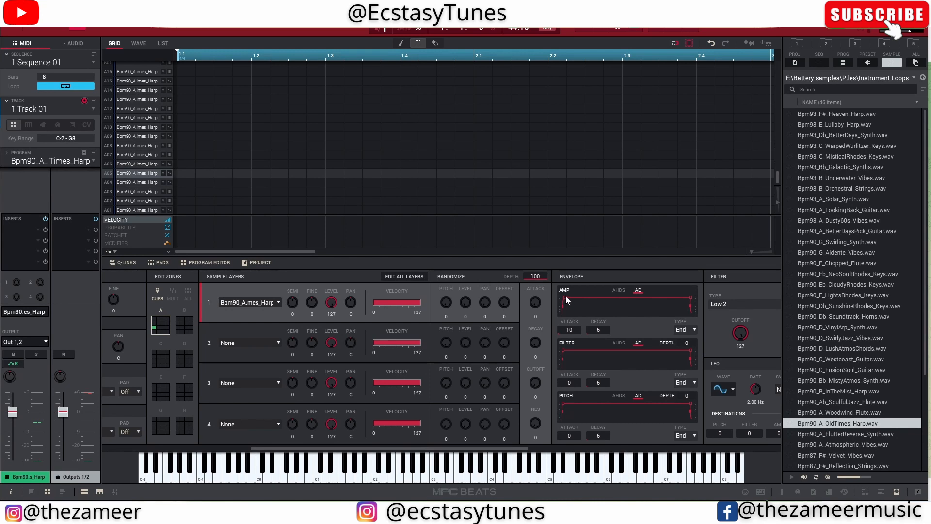
{"action": "scroll", "coordinate": [304, 436], "scroll_direction": "left", "scroll_amount": 5}
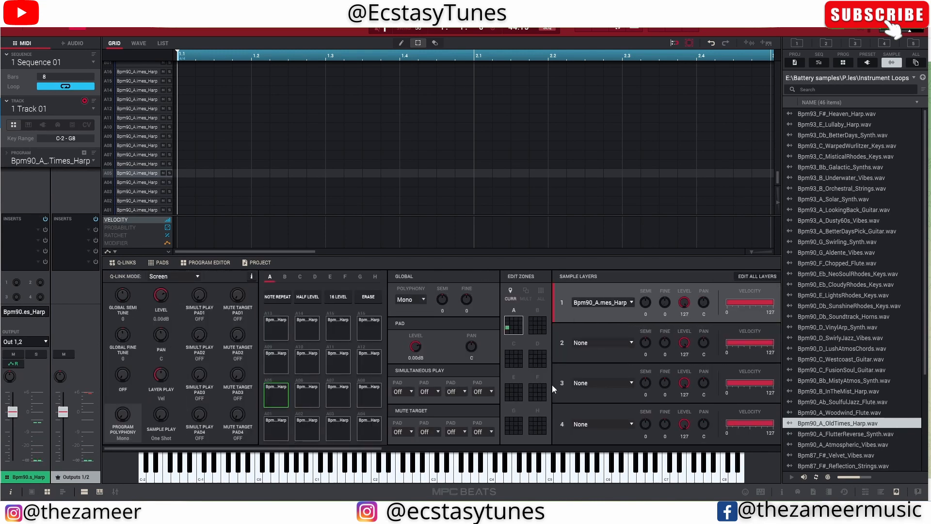
{"action": "scroll", "coordinate": [553, 386], "scroll_direction": "right", "scroll_amount": 3}
{"action": "scroll", "coordinate": [553, 386], "scroll_direction": "right", "scroll_amount": 3}
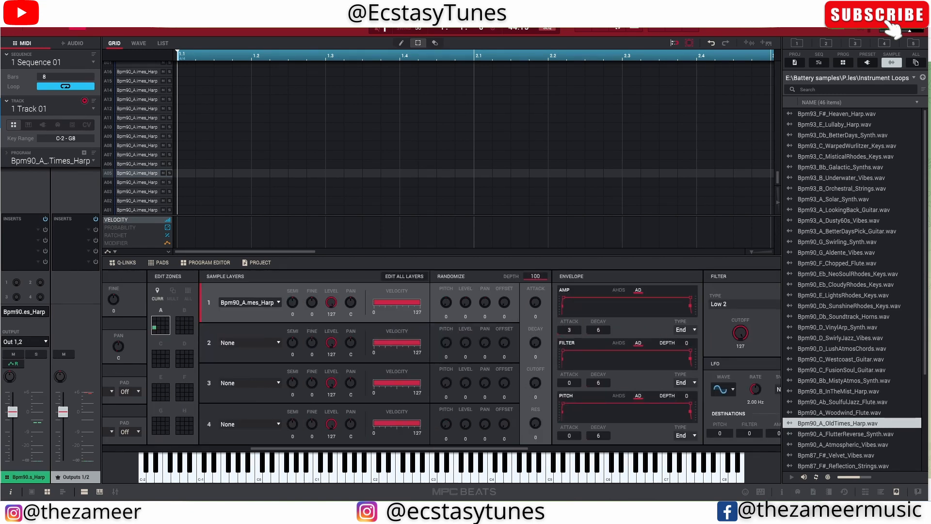
- Audition the slices on pads A05, A06, A10, A11 and A12 to compare their individual attack settings
{"action": "key", "text": "a"}
{"action": "key", "text": "s"}
{"action": "key", "text": "e"}
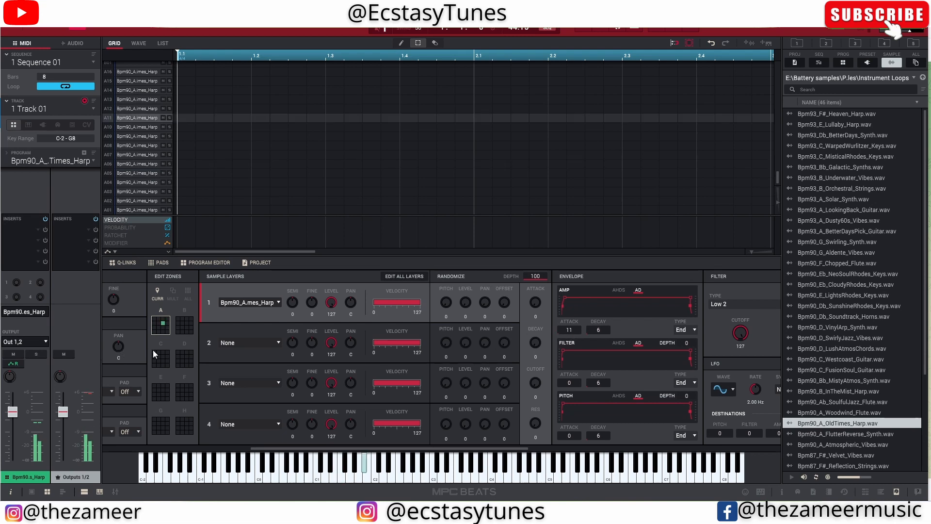
{"action": "key", "text": "e"}
{"action": "key", "text": "w"}
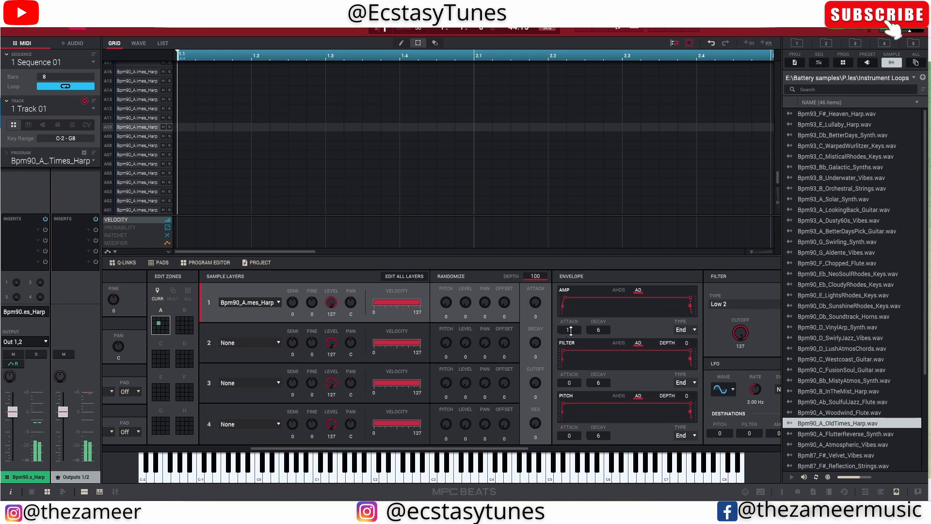
{"action": "key", "text": "e"}
{"action": "key", "text": "e"}
{"action": "key", "text": "e"}
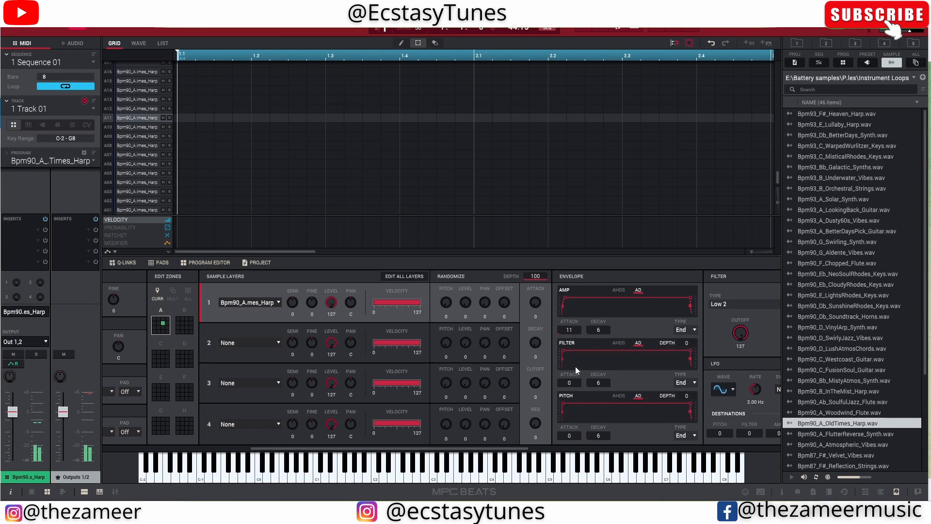
{"action": "key", "text": "e"}
{"action": "key", "text": "e"}
{"action": "left_click_drag", "start_coordinate": [373, 449], "coordinate": [312, 451]}
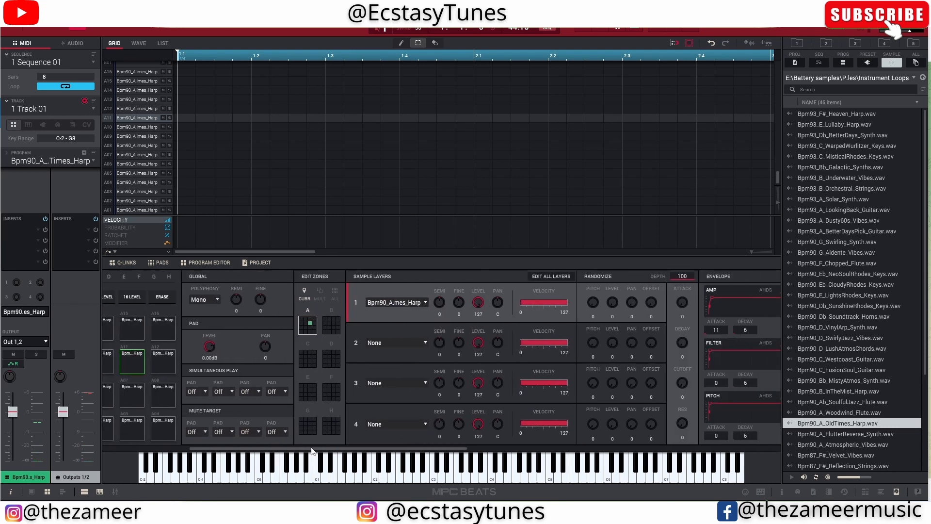
{"action": "key", "text": "r"}
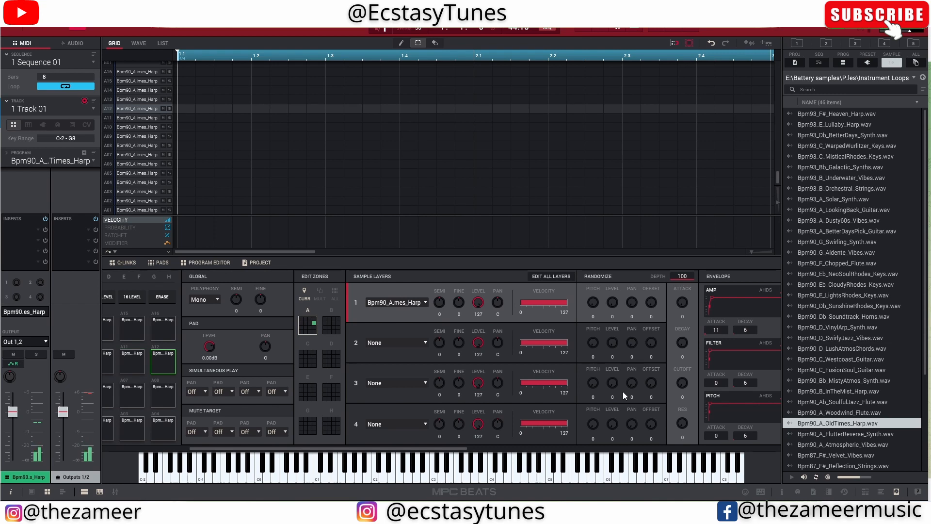
{"action": "key", "text": "e"}
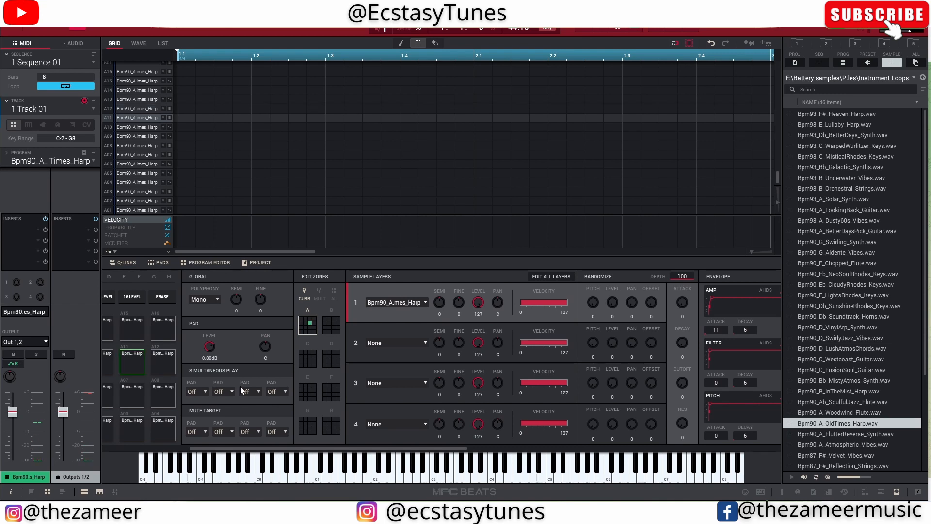
{"action": "key", "text": "e"}
- Play pad A11 and set its amp envelope decay to 50
{"action": "scroll", "coordinate": [530, 438], "scroll_direction": "right", "scroll_amount": 3}
{"action": "scroll", "coordinate": [526, 401], "scroll_direction": "right", "scroll_amount": 3}
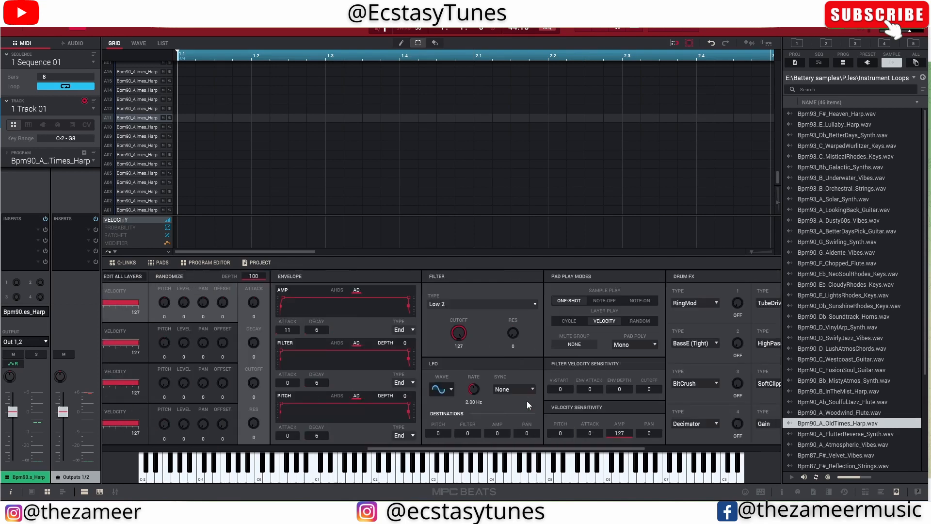
{"action": "key", "text": "e"}
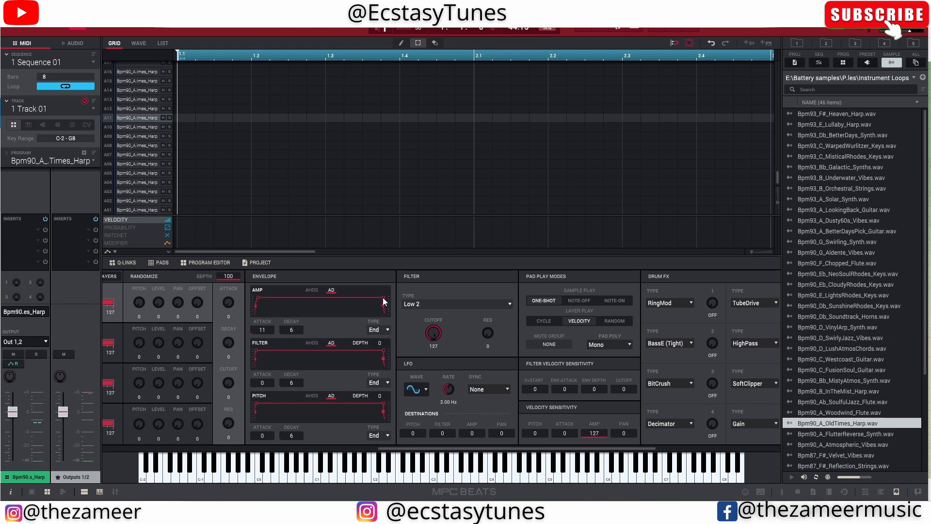
{"action": "left_click_drag", "start_coordinate": [384, 298], "coordinate": [376, 298]}
- Audition pads A10, A11 and A12 to hear the new decay and compare their envelopes
{"action": "key", "text": "e"}
{"action": "key", "text": "w"}
{"action": "key", "text": "e"}
{"action": "key", "text": "r"}
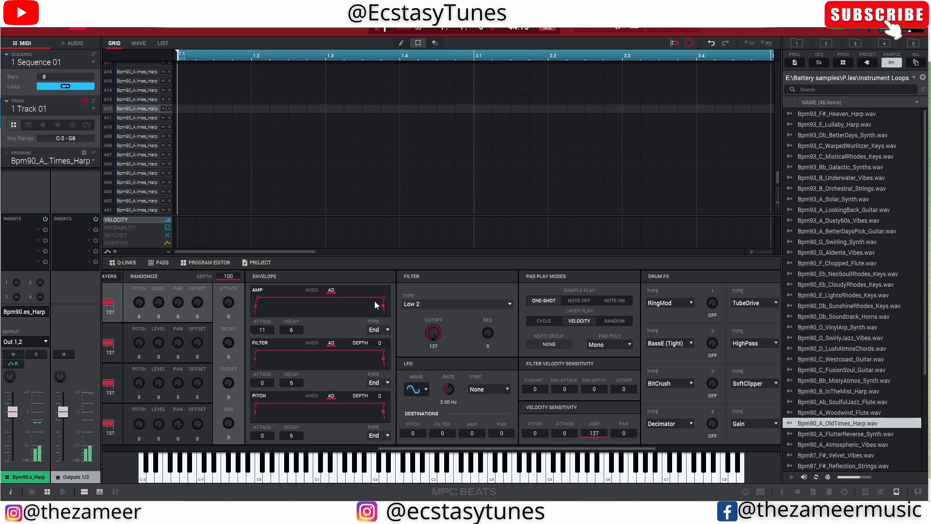
{"action": "key", "text": "r"}
{"action": "key", "text": "r"}
{"action": "key", "text": "r"}
{"action": "key", "text": "e"}
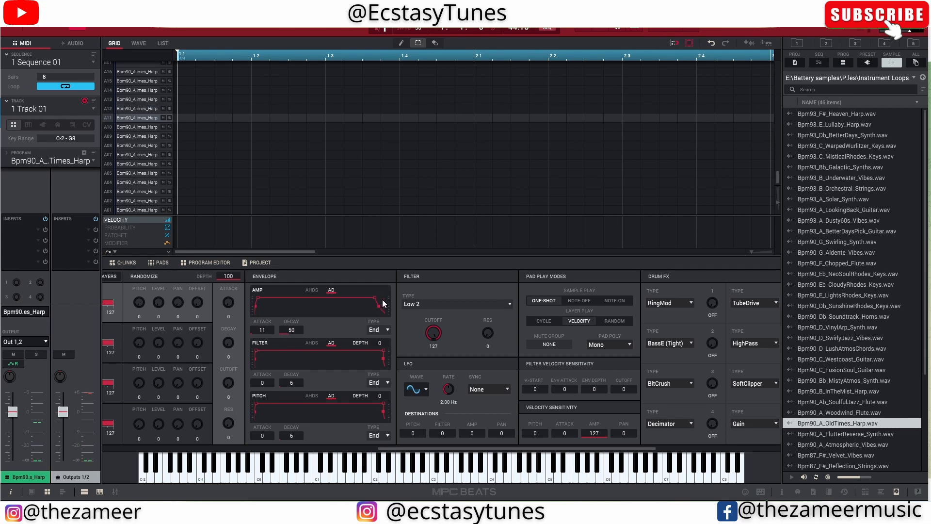
{"action": "scroll", "coordinate": [336, 444], "scroll_direction": "left", "scroll_amount": 5}
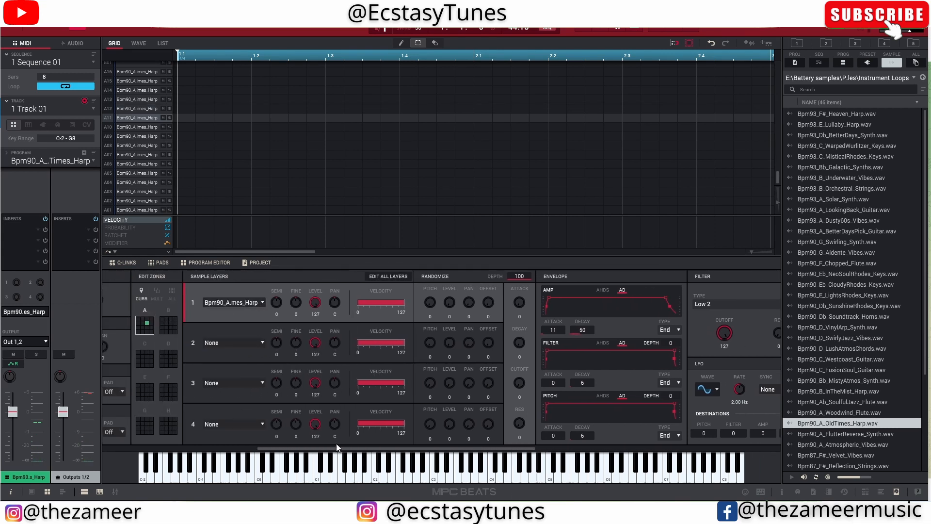
{"action": "scroll", "coordinate": [349, 444], "scroll_direction": "left", "scroll_amount": 10}
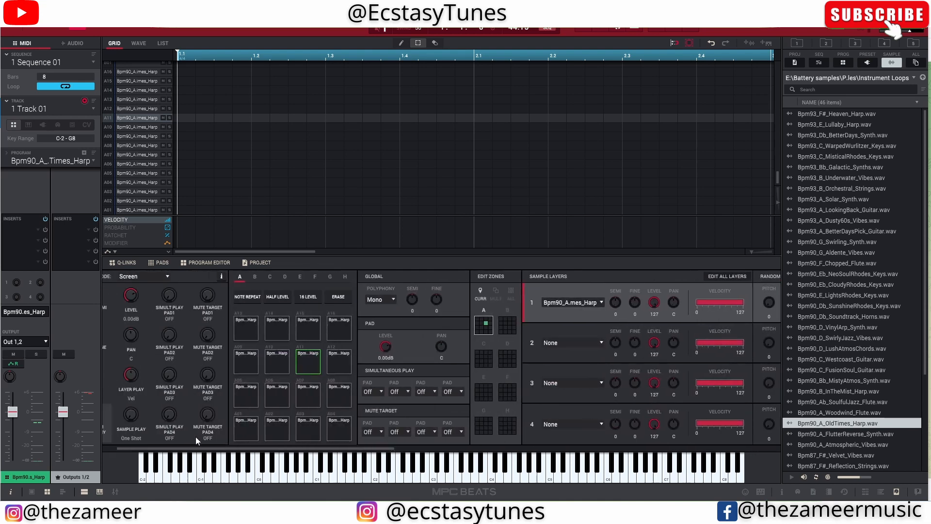
{"action": "scroll", "coordinate": [189, 449], "scroll_direction": "left", "scroll_amount": 3}
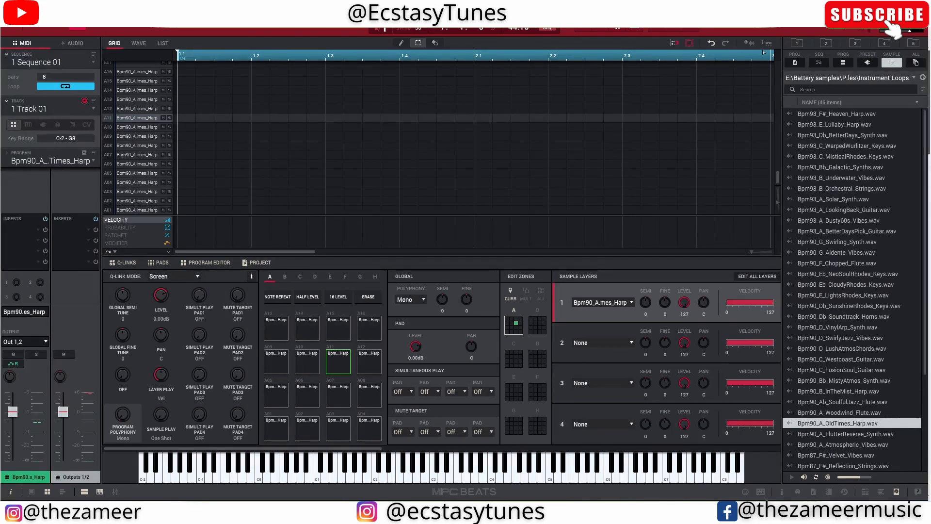
- Look through the numbered shortcut folders in the sample browser and scan the folder list in E:\Battery samples
{"action": "left_click", "coordinate": [799, 41]}
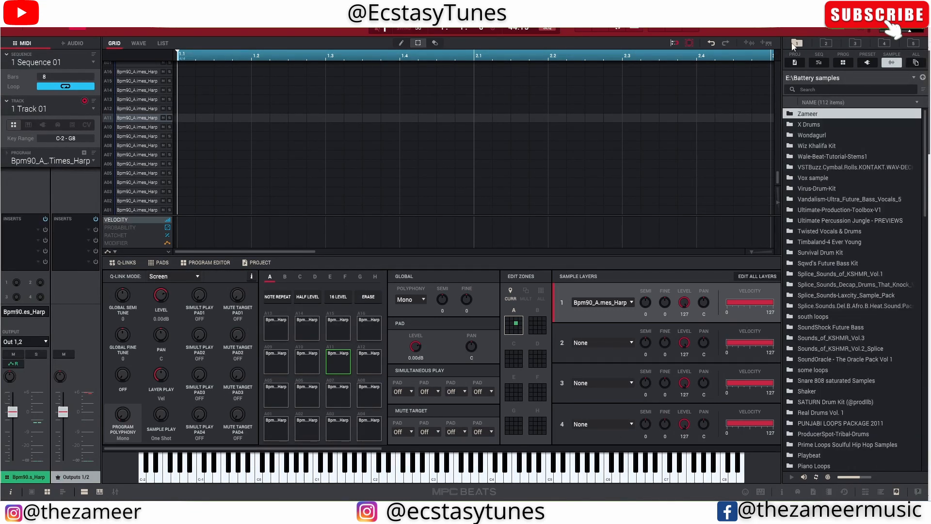
{"action": "left_click", "coordinate": [831, 43]}
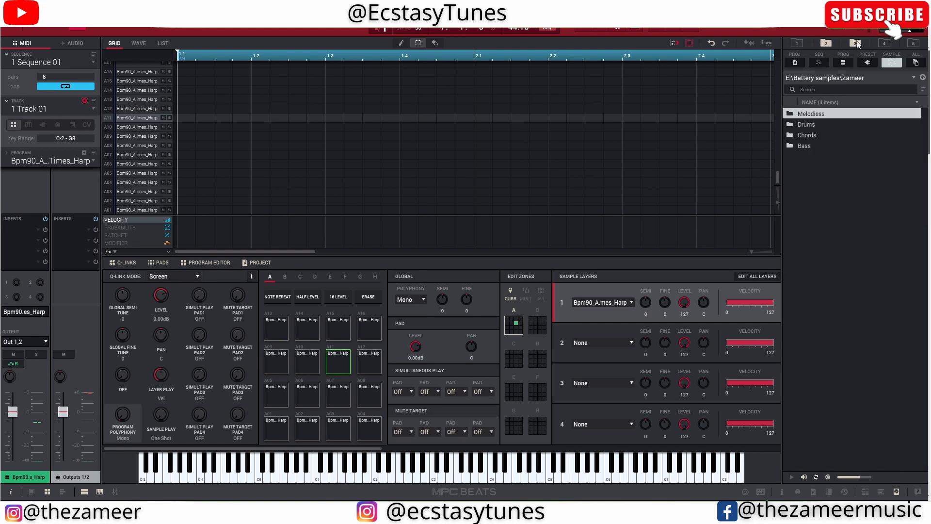
{"action": "left_click", "coordinate": [857, 43]}
{"action": "left_click", "coordinate": [908, 44]}
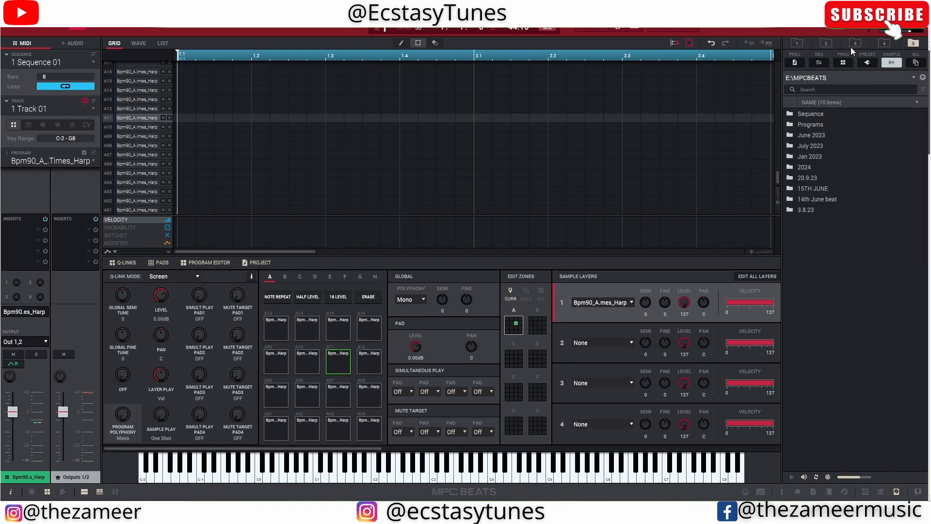
{"action": "left_click", "coordinate": [880, 43]}
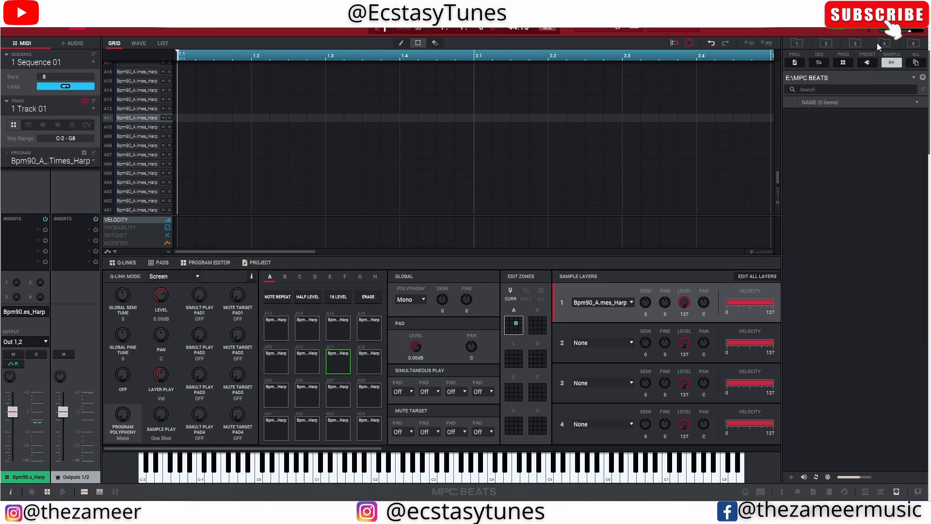
{"action": "left_click", "coordinate": [831, 44]}
{"action": "left_click", "coordinate": [798, 44]}
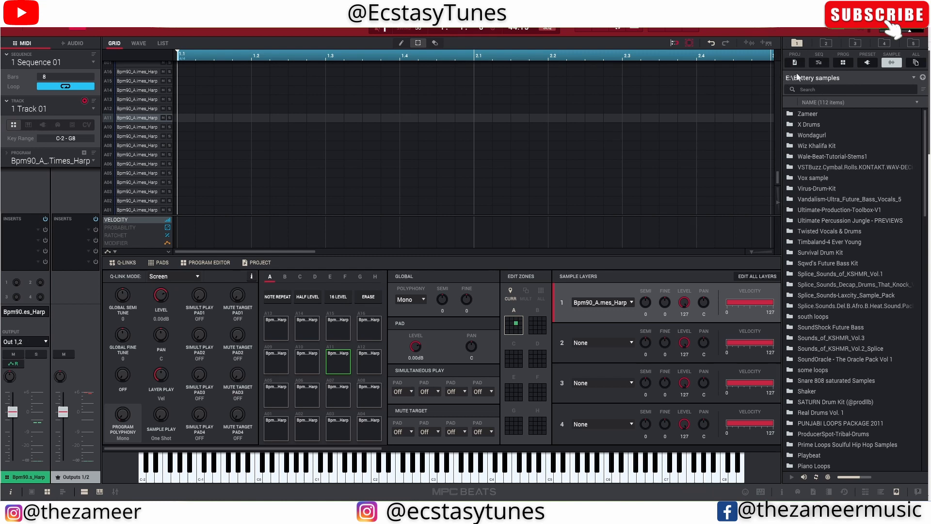
{"action": "scroll", "coordinate": [870, 159], "scroll_direction": "down", "scroll_amount": 20}
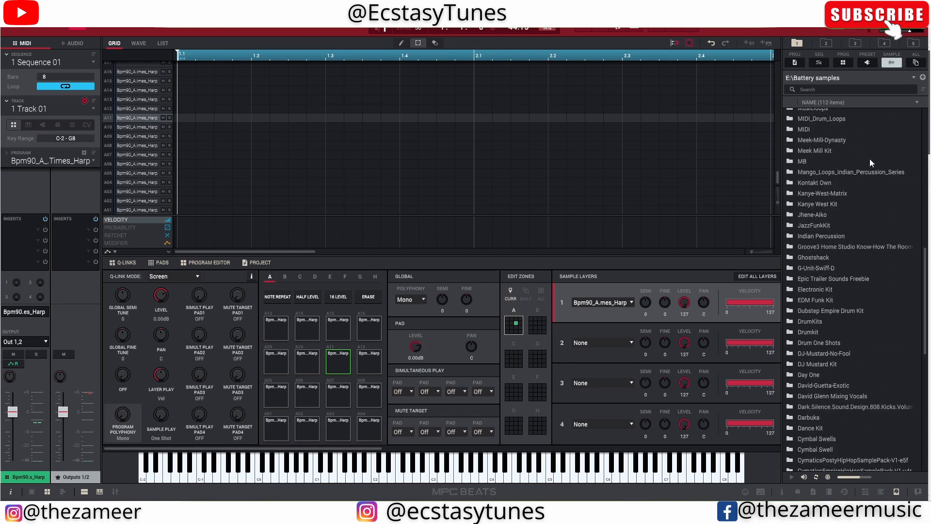
{"action": "scroll", "coordinate": [869, 159], "scroll_direction": "up", "scroll_amount": 20}
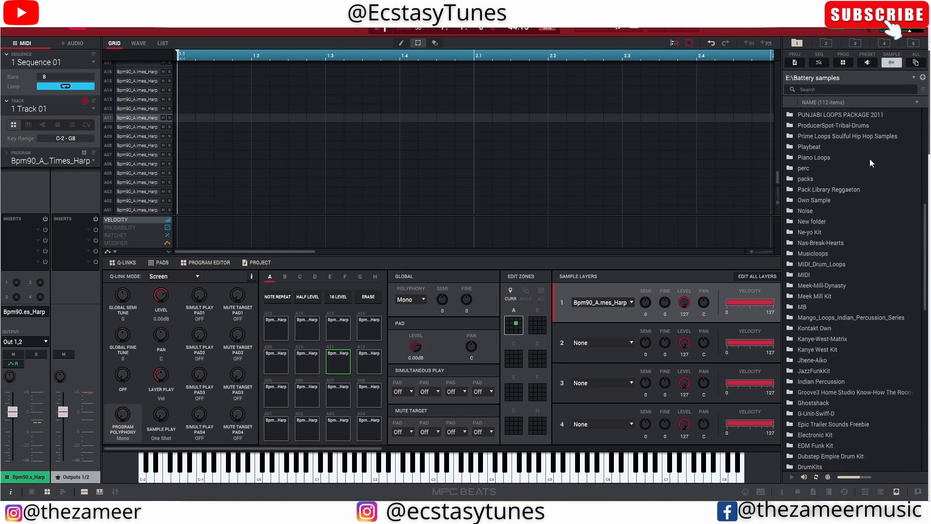
- Revisit browser shortcuts 2, 3 and 5, view the available file locations, and return to the E:\Battery samples folder
{"action": "left_click", "coordinate": [832, 46]}
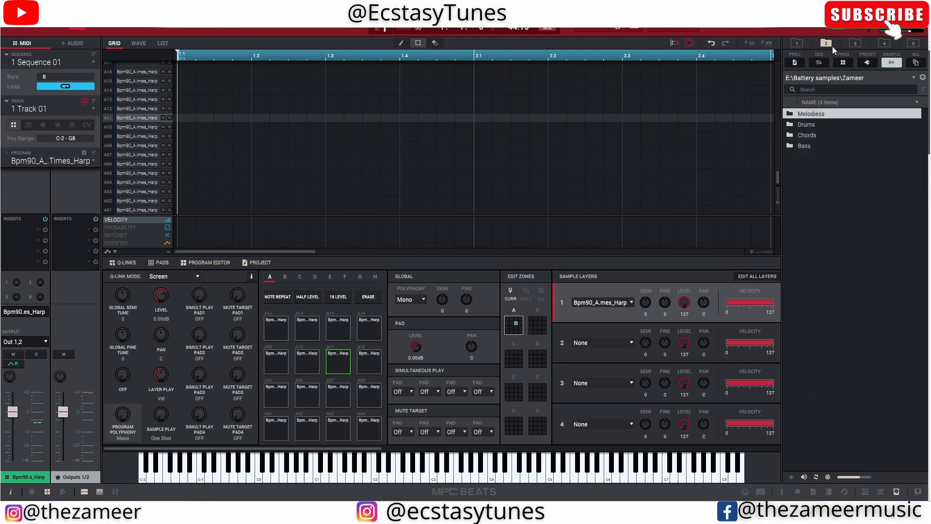
{"action": "left_click", "coordinate": [857, 42]}
{"action": "left_click", "coordinate": [914, 43]}
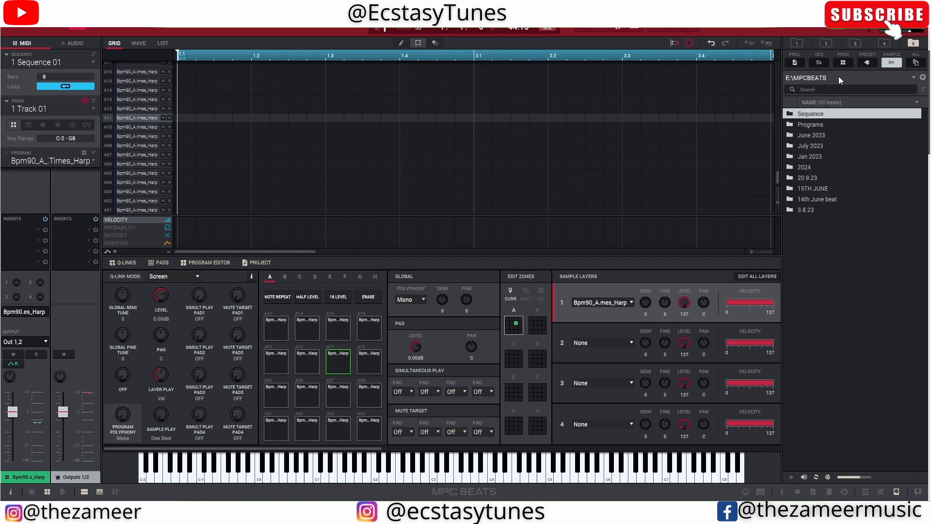
{"action": "left_click", "coordinate": [914, 78]}
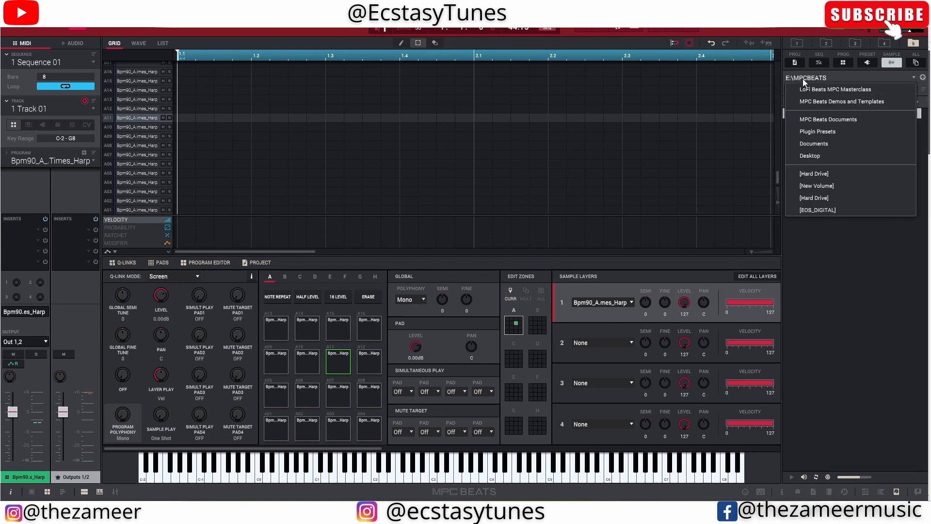
{"action": "left_click", "coordinate": [855, 275]}
{"action": "left_click", "coordinate": [915, 78]}
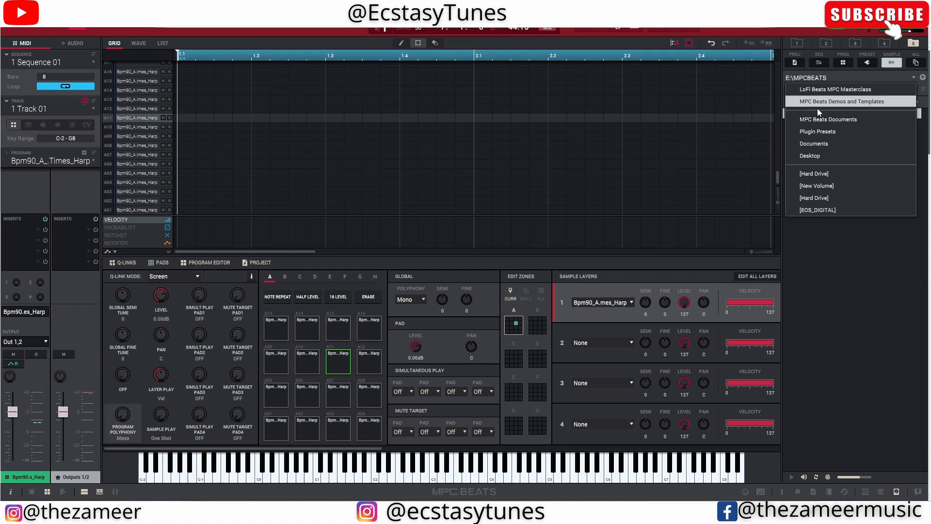
{"action": "left_click", "coordinate": [880, 267]}
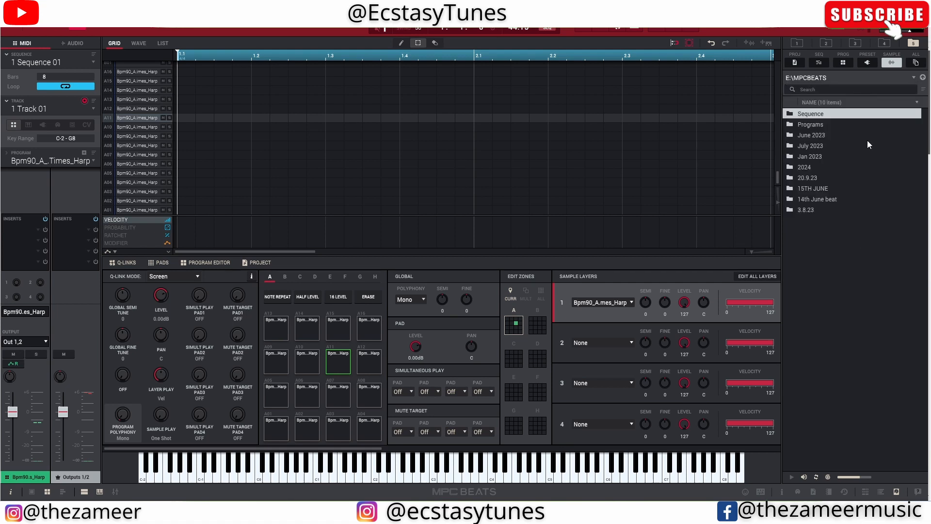
{"action": "left_click", "coordinate": [797, 45]}
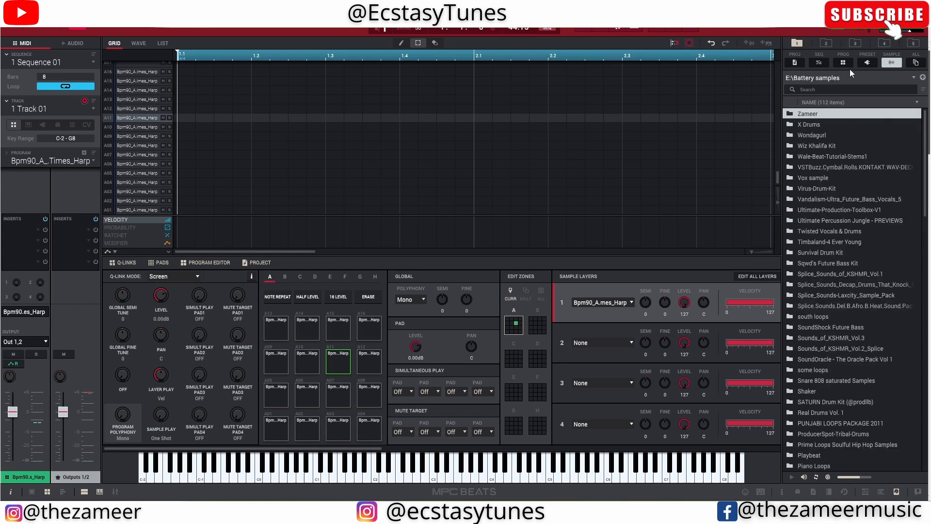
- Store the July 2023 folder on browser shortcut 5, go back up to E:\MPCBEATS and store that folder on shortcut 5 again
{"action": "left_click", "coordinate": [913, 43]}
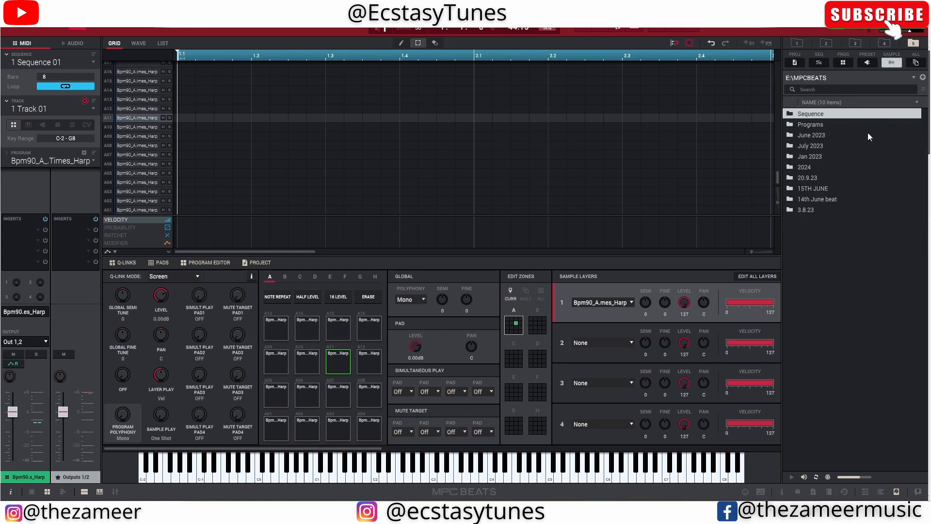
{"action": "double_click", "coordinate": [807, 147]}
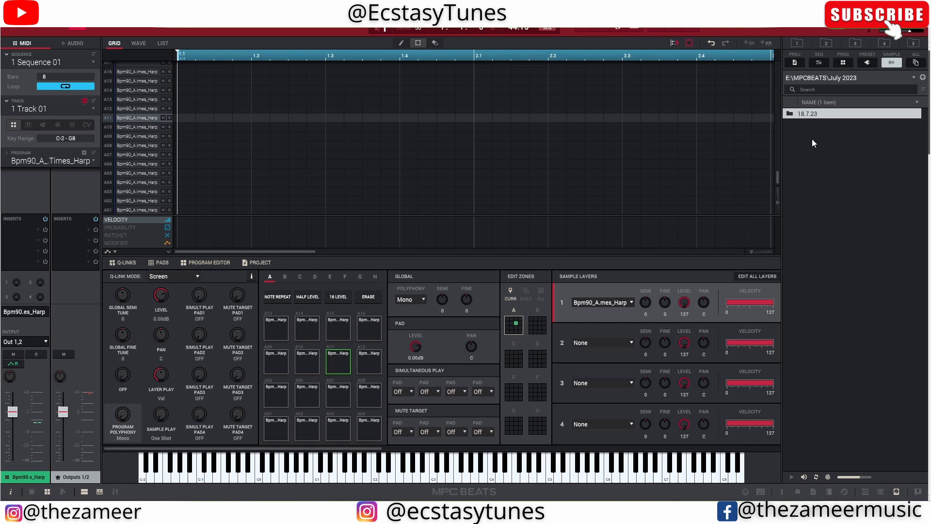
{"action": "left_click", "coordinate": [914, 45]}
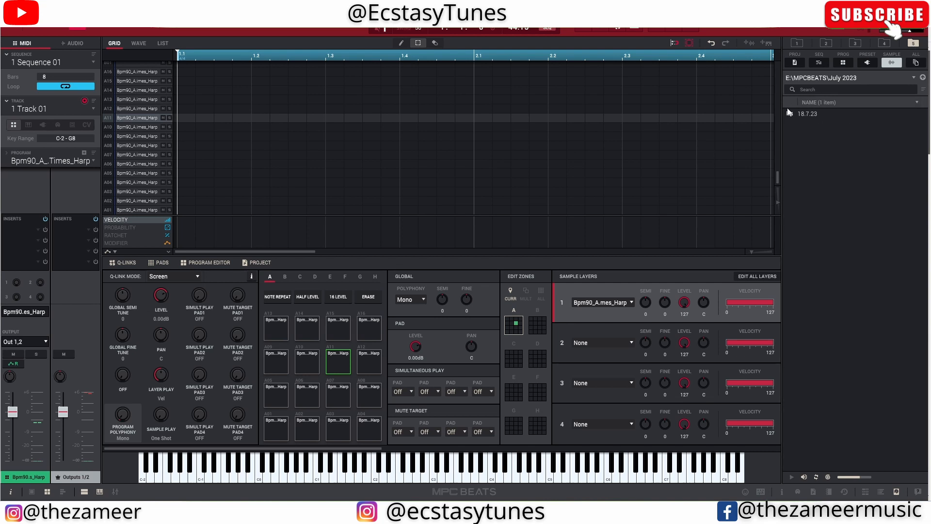
{"action": "left_click", "coordinate": [923, 78]}
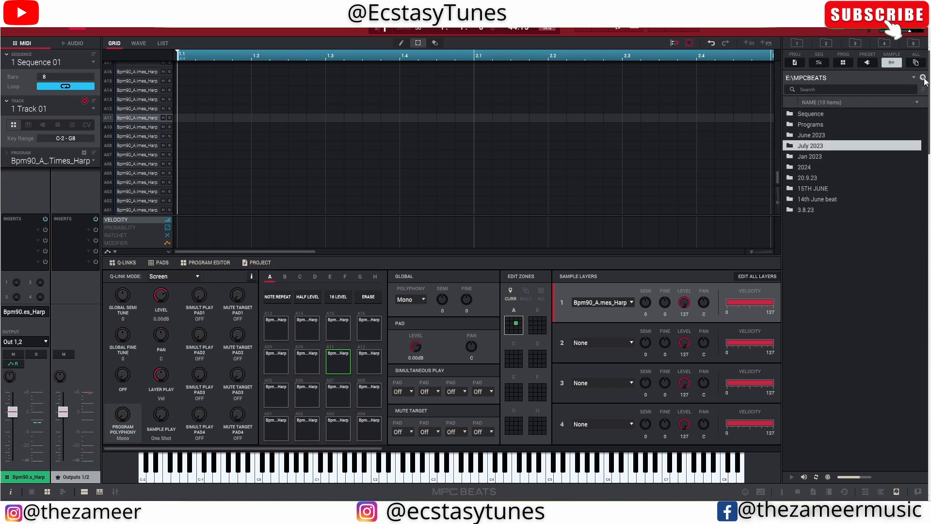
{"action": "left_click", "coordinate": [915, 46]}
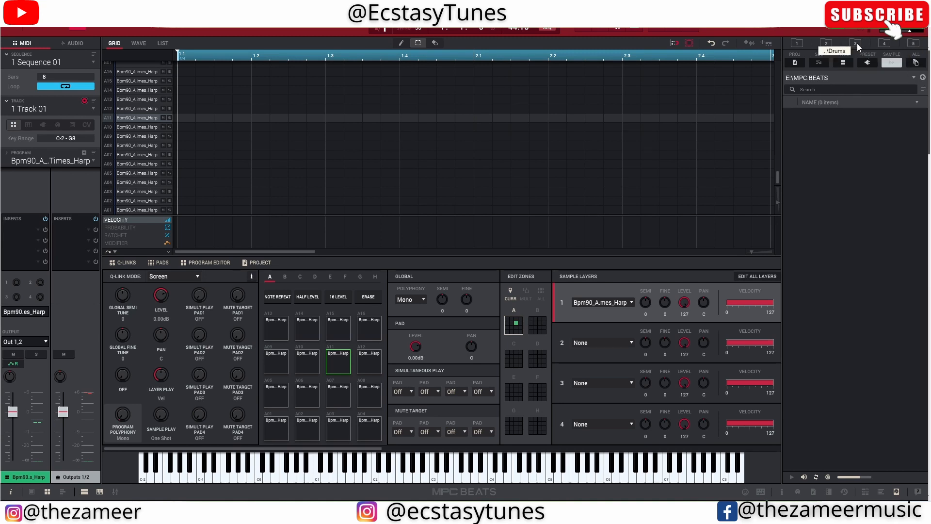
{"action": "left_click", "coordinate": [918, 46]}
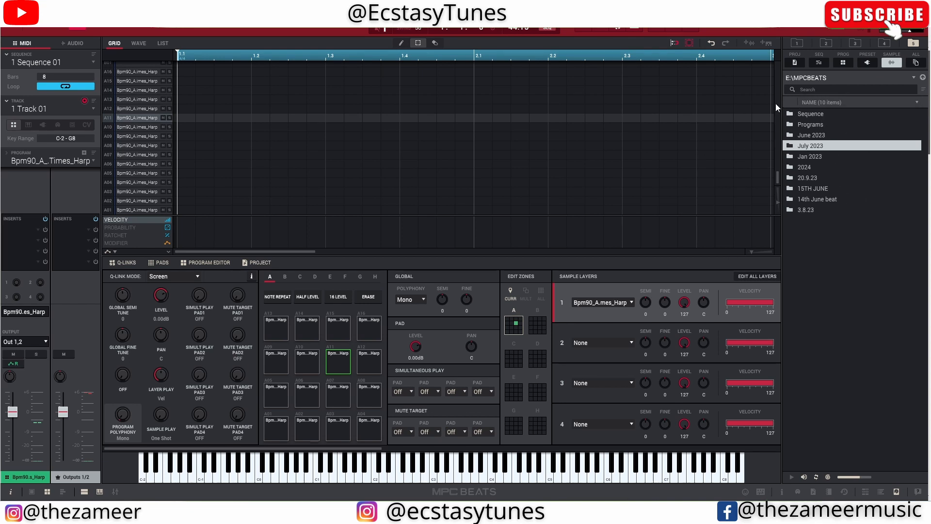
- Compare the folders behind browser shortcuts 1 and 2, look inside the Chords folder and return to its parent folder
{"action": "left_click", "coordinate": [826, 44]}
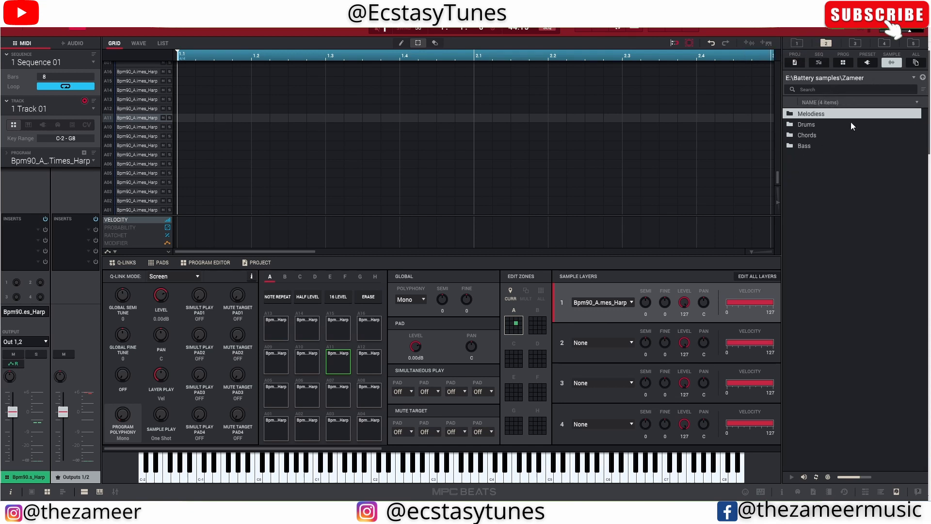
{"action": "left_click", "coordinate": [796, 43]}
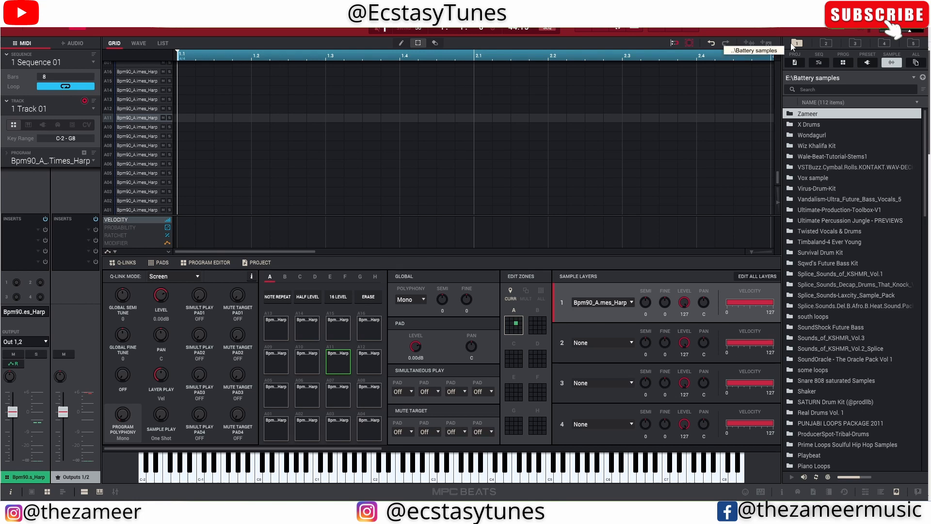
{"action": "left_click", "coordinate": [826, 43]}
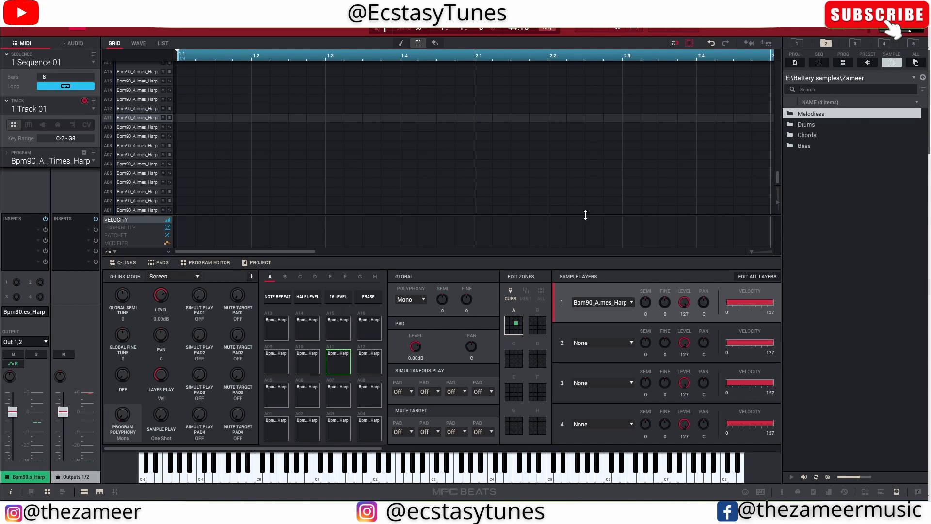
{"action": "left_click", "coordinate": [788, 138]}
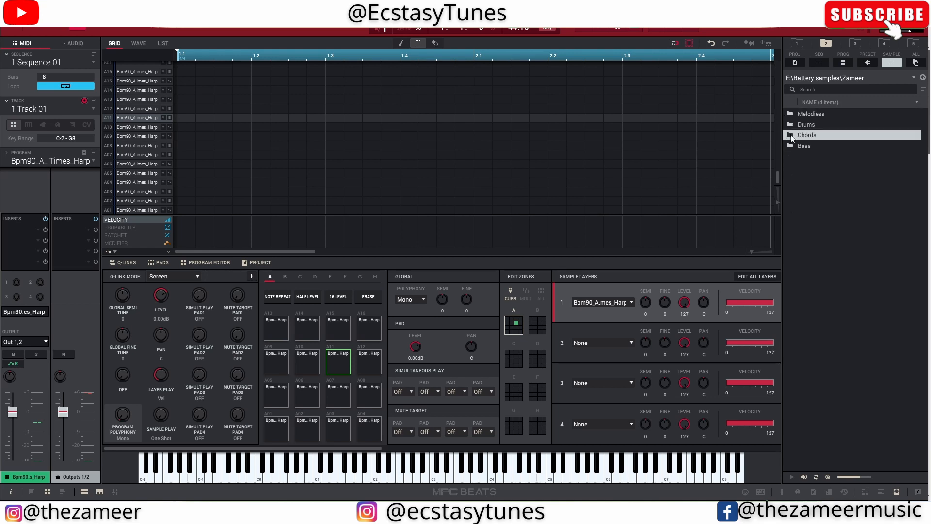
{"action": "double_click", "coordinate": [838, 137]}
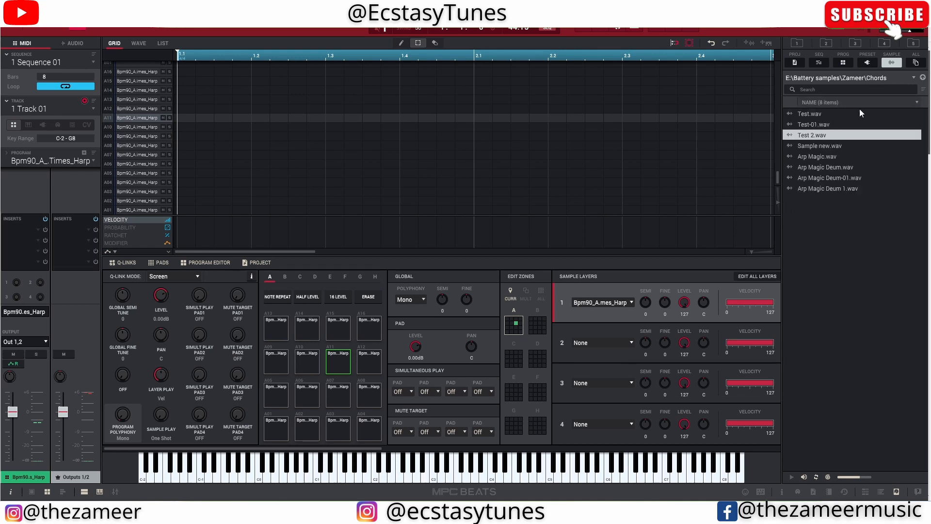
{"action": "left_click", "coordinate": [923, 78]}
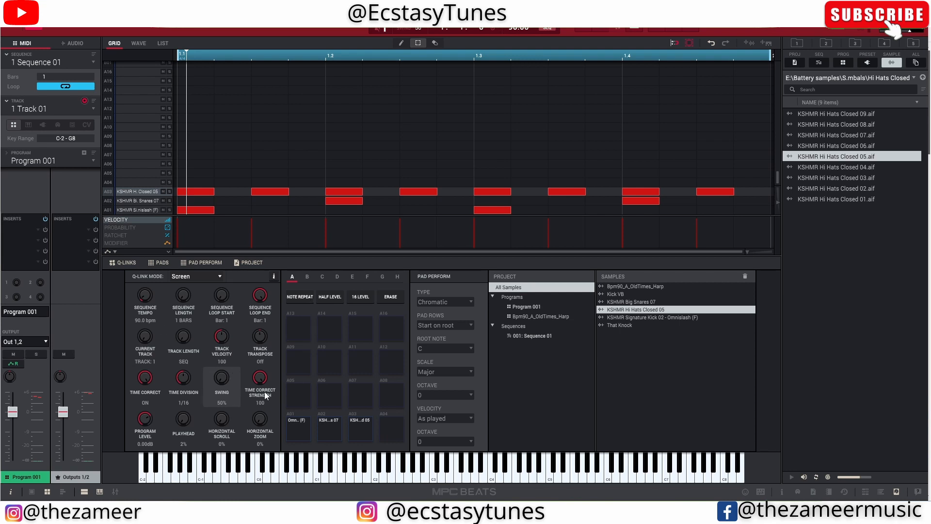
- Set the swing to 68% while listening to the drum loop, and set the time division to 1/32 with Note Repeat enabled
{"action": "left_click_drag", "start_coordinate": [221, 373], "coordinate": [221, 371]}
{"action": "key", "text": "space"}
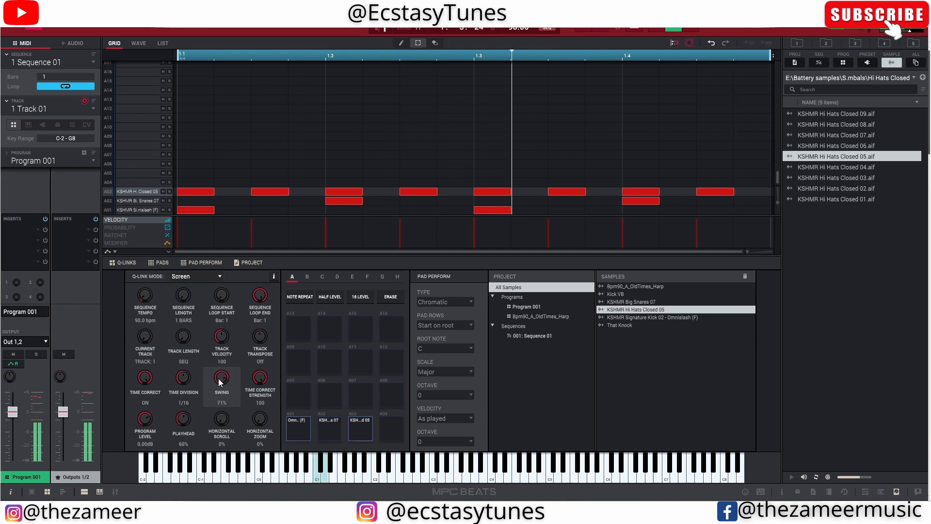
{"action": "key", "text": "space"}
{"action": "left_click_drag", "start_coordinate": [218, 378], "coordinate": [187, 372]}
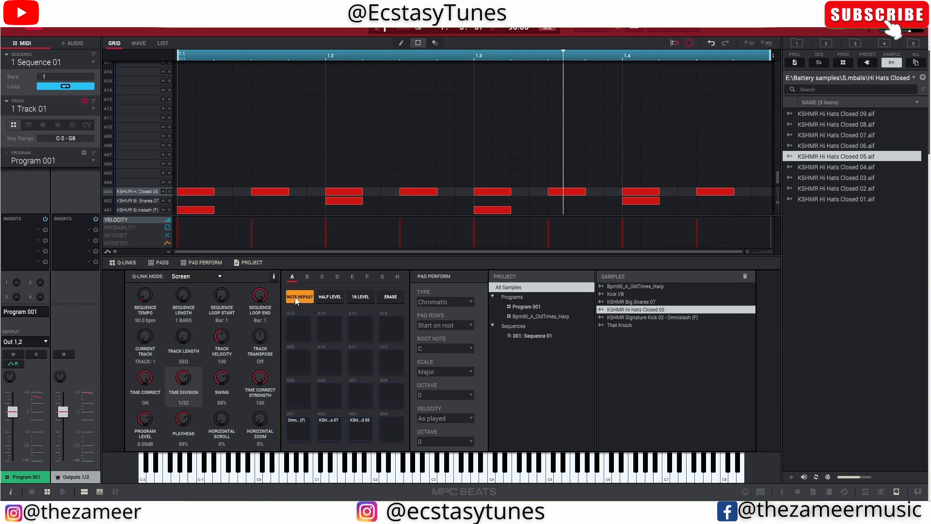
- Audition the snare and hi-hat pads with Note Repeat while trying the time division control, leaving it at 1/32
{"action": "key", "text": "d"}
{"action": "key", "text": "x"}
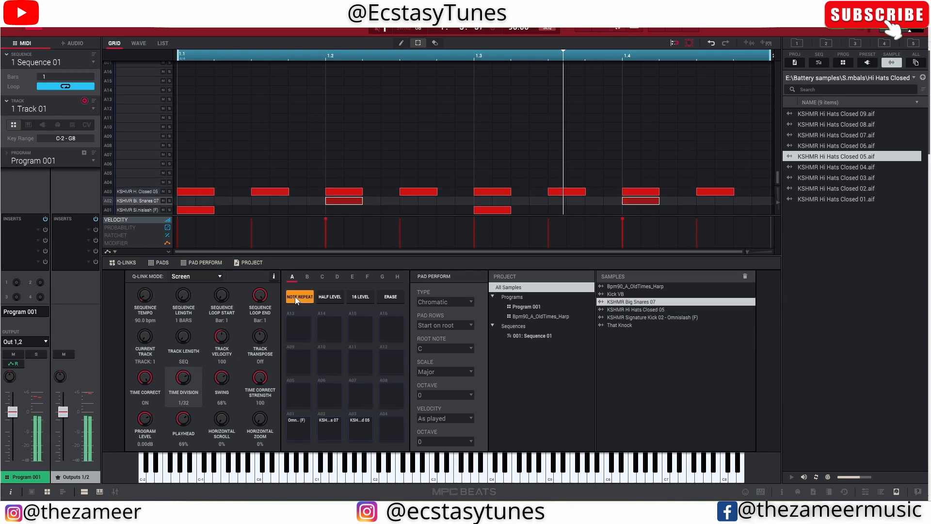
{"action": "key", "text": "s"}
{"action": "key", "text": "c"}
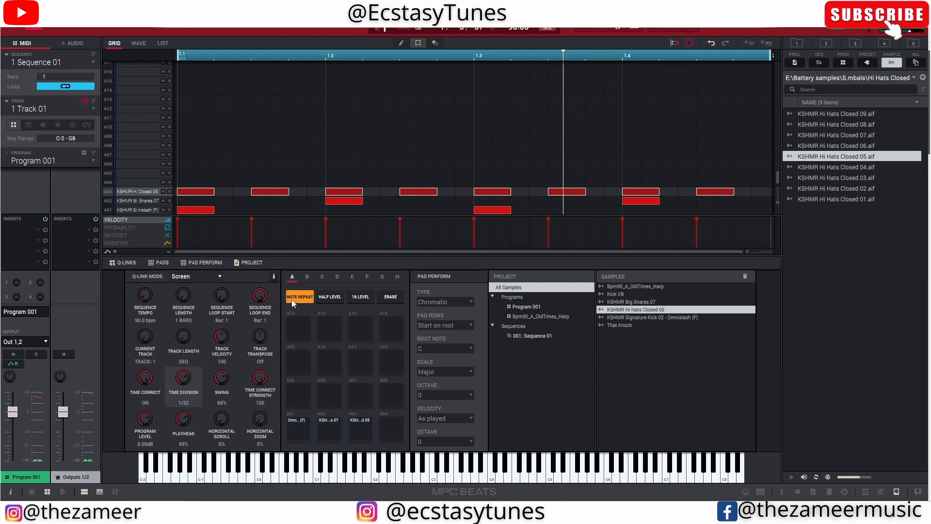
{"action": "key", "text": "c"}
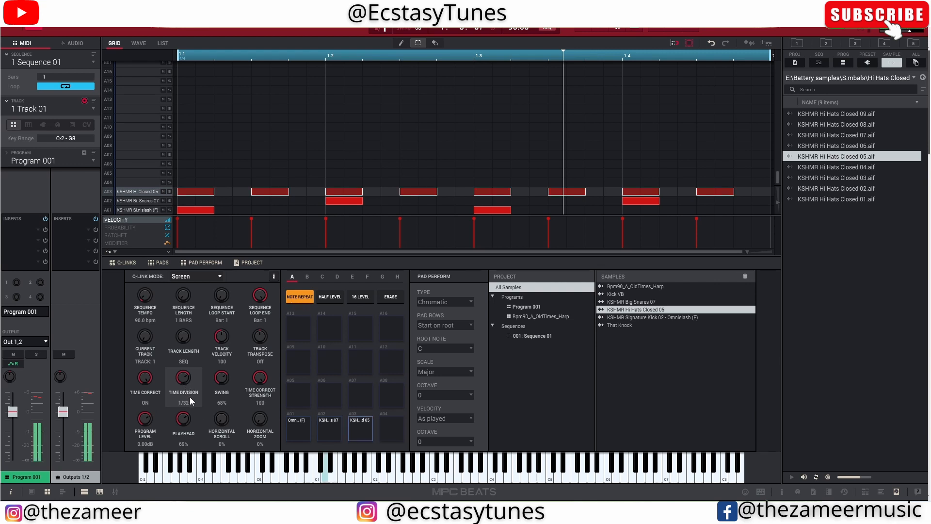
{"action": "mouse_move", "coordinate": [183, 378]}
{"action": "left_mouse_down"}
{"action": "mouse_move", "coordinate": [183, 386]}
{"action": "mouse_move", "coordinate": [183, 375]}
{"action": "mouse_move", "coordinate": [175, 380]}
{"action": "left_mouse_up"}
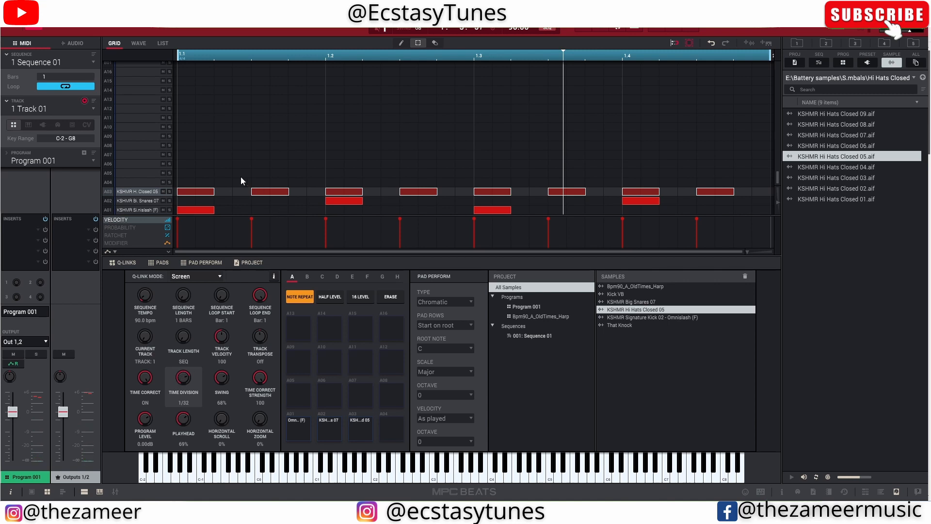
- Record repeated closed hi-hats on pad A03 over the one-bar loop while varying the time division
{"action": "left_click", "coordinate": [208, 194]}
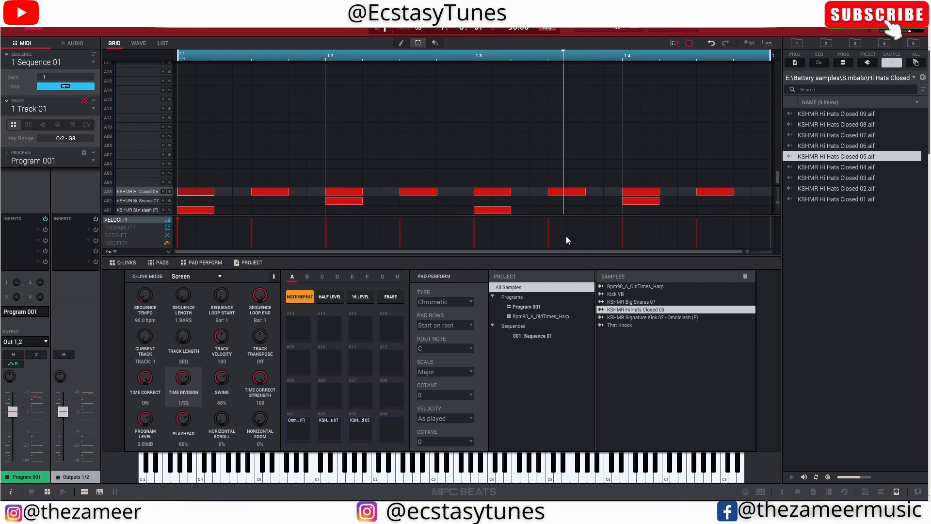
{"action": "left_click", "coordinate": [600, 29]}
{"action": "key", "text": "space"}
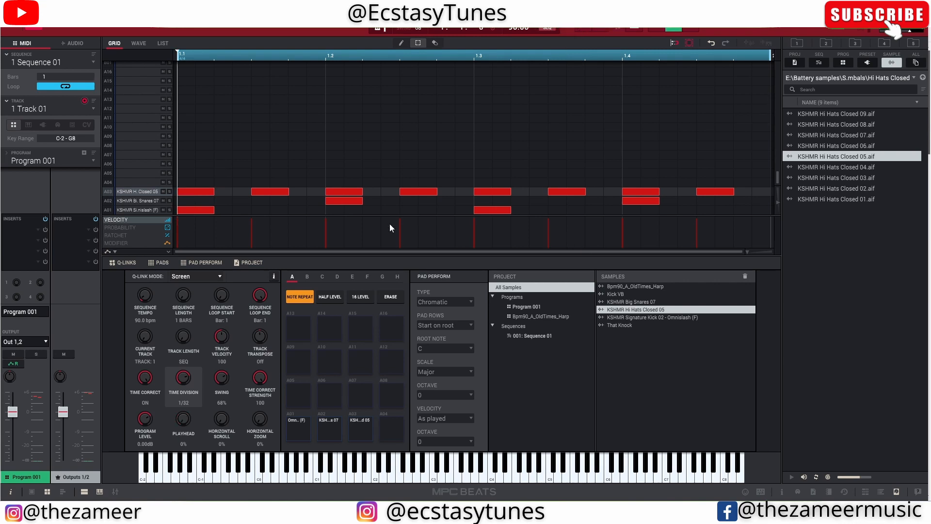
{"action": "key", "text": "c"}
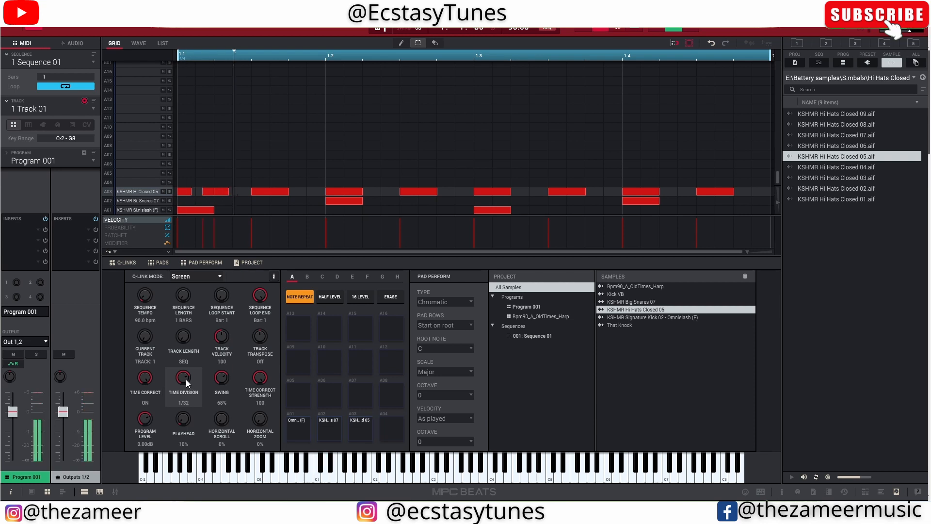
{"action": "mouse_move", "coordinate": [186, 380]}
{"action": "left_mouse_down"}
{"action": "mouse_move", "coordinate": [185, 363]}
{"action": "mouse_move", "coordinate": [185, 380]}
{"action": "left_mouse_up"}
{"action": "key", "text": "space"}
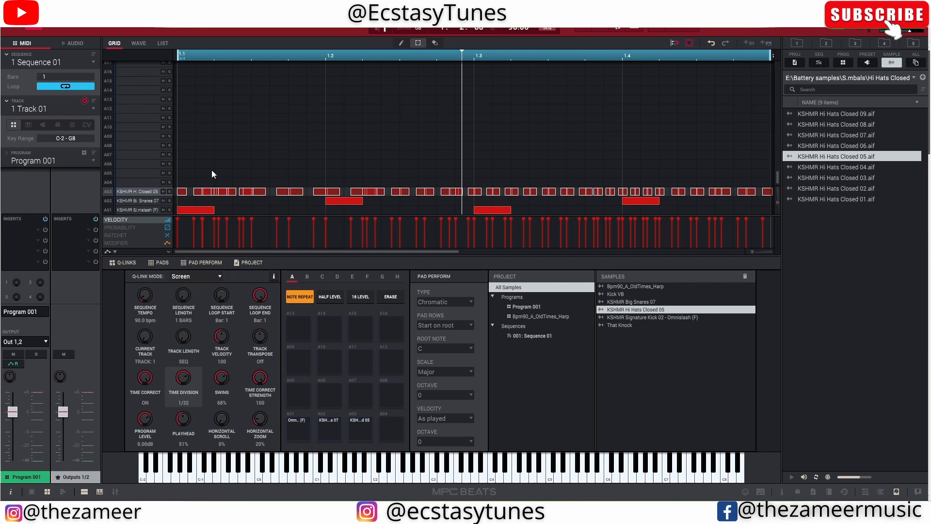
- Select the recorded hi-hat notes for inspection, clear the selection, and switch Time Correct off and back on
{"action": "left_click_drag", "start_coordinate": [183, 174], "coordinate": [611, 193]}
{"action": "left_click_drag", "start_coordinate": [658, 171], "coordinate": [186, 201]}
{"action": "left_click", "coordinate": [242, 169]}
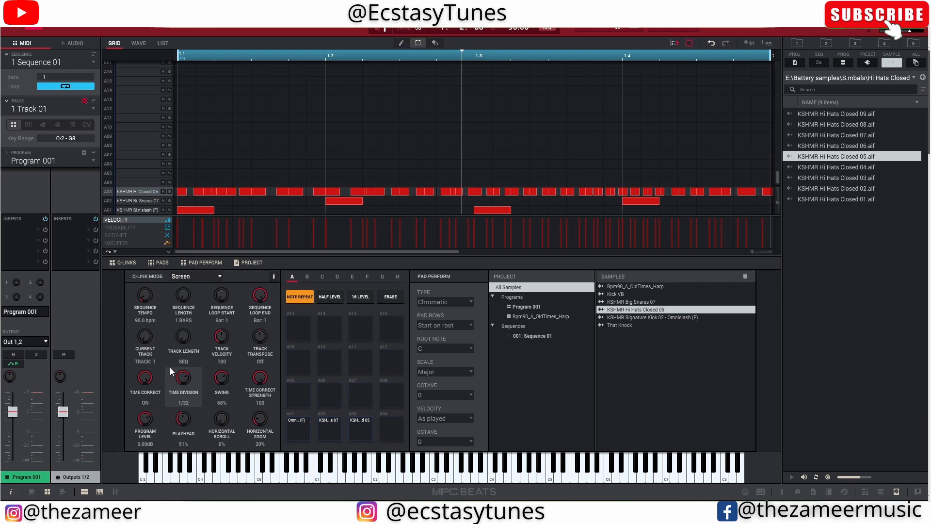
{"action": "left_click_drag", "start_coordinate": [143, 380], "coordinate": [144, 386]}
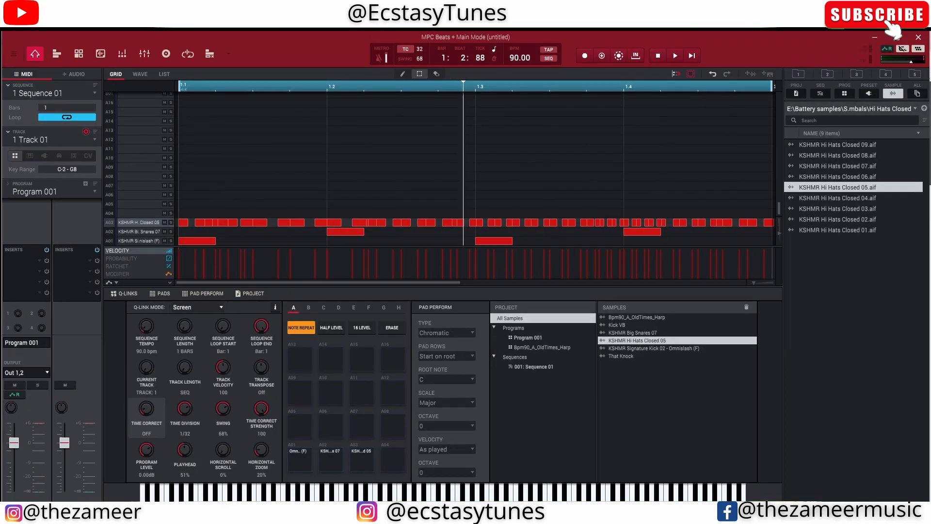
{"action": "left_click_drag", "start_coordinate": [143, 418], "coordinate": [144, 404]}
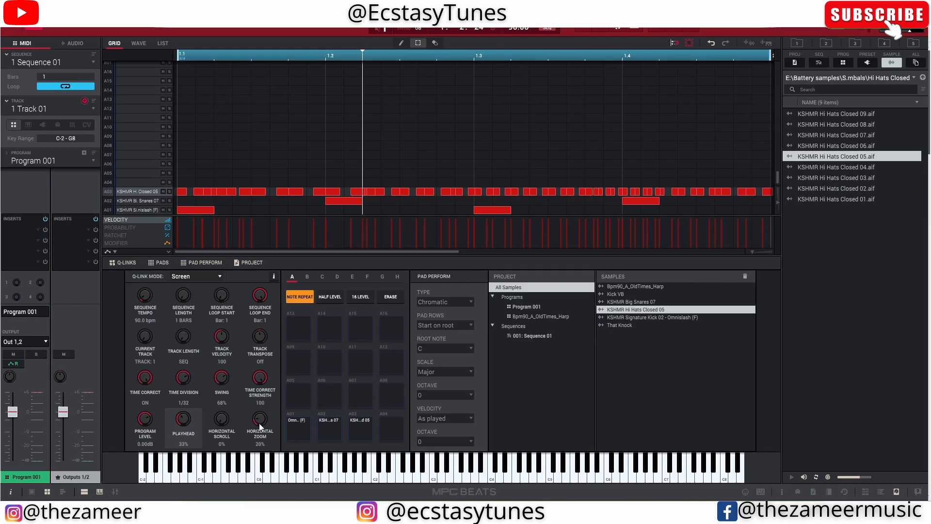
- Try the horizontal zoom and playhead controls on the note grid, leaving the horizontal zoom at 36%
{"action": "mouse_move", "coordinate": [260, 426]}
{"action": "left_mouse_down"}
{"action": "mouse_move", "coordinate": [260, 398]}
{"action": "mouse_move", "coordinate": [261, 430]}
{"action": "left_mouse_up"}
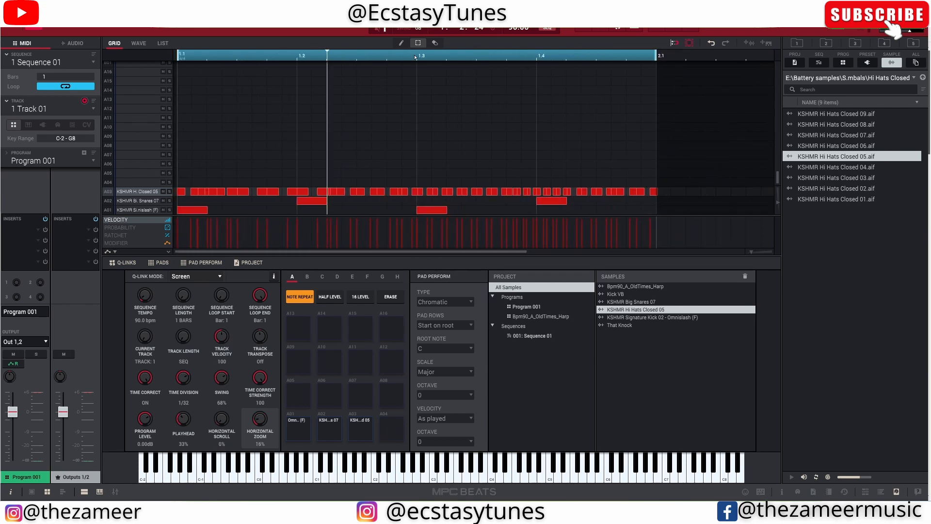
{"action": "left_click_drag", "start_coordinate": [415, 57], "coordinate": [463, 31]}
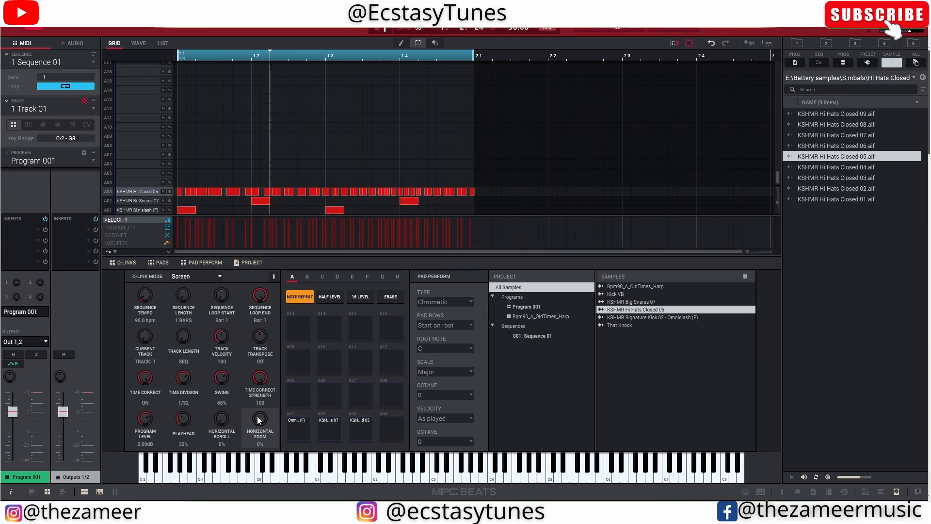
{"action": "left_click_drag", "start_coordinate": [258, 417], "coordinate": [258, 404]}
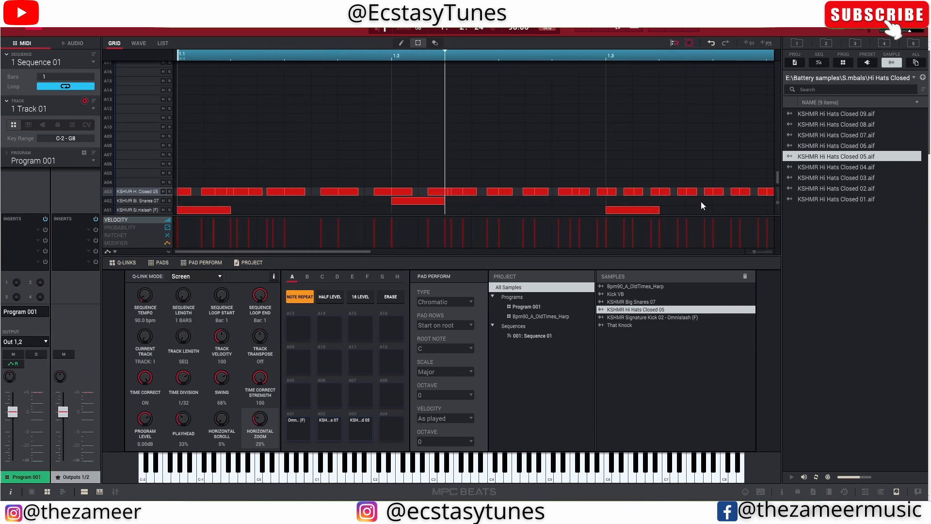
{"action": "left_click", "coordinate": [740, 56]}
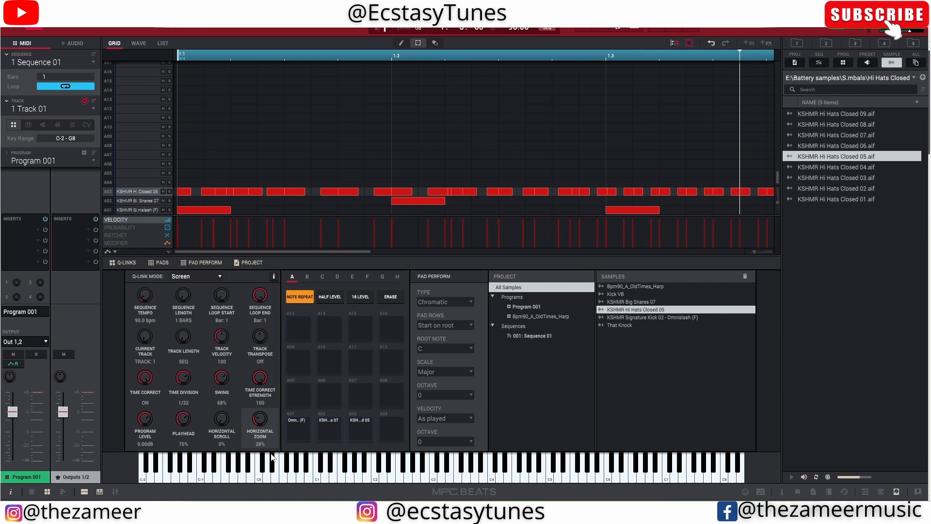
{"action": "left_click_drag", "start_coordinate": [264, 426], "coordinate": [254, 409]}
{"action": "left_click", "coordinate": [223, 56]}
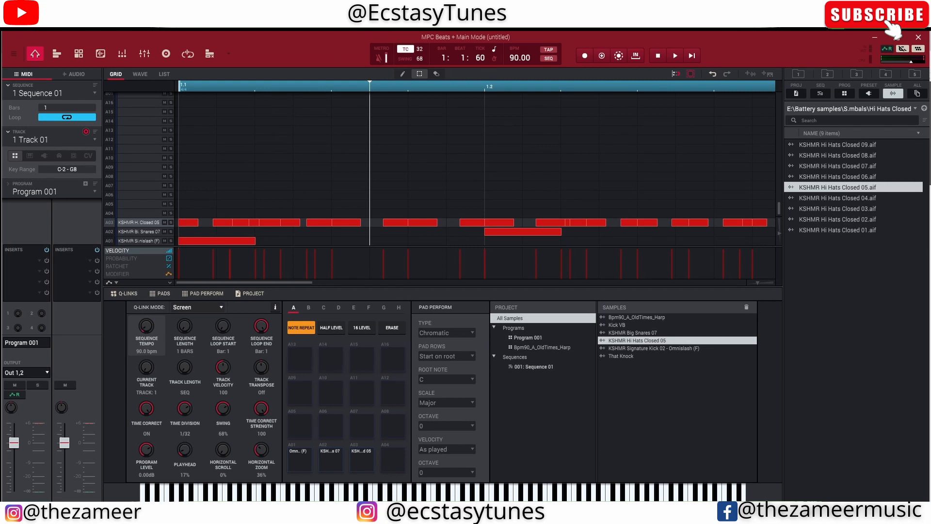
- Vary the sequence tempo up and down, and set it back to 90 BPM
{"action": "left_click_drag", "start_coordinate": [154, 344], "coordinate": [154, 313]}
{"action": "left_click_drag", "start_coordinate": [147, 330], "coordinate": [147, 358]}
{"action": "left_click", "coordinate": [515, 58]}
{"action": "type", "text": "90"}
{"action": "key", "text": "Return"}
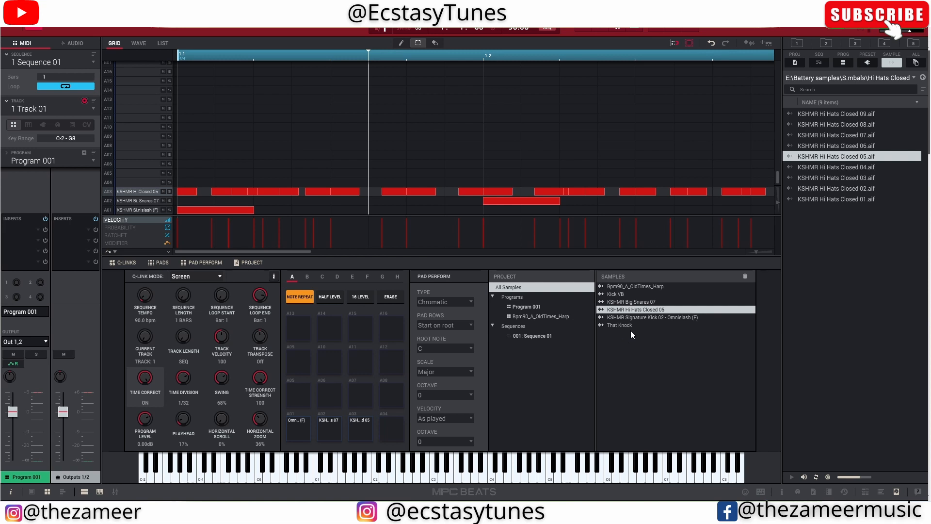
- Assign the Bpm90_A_OldTimes_Harp program to Track 01 and review the list of available programs
{"action": "left_click", "coordinate": [95, 160]}
{"action": "left_click", "coordinate": [91, 188]}
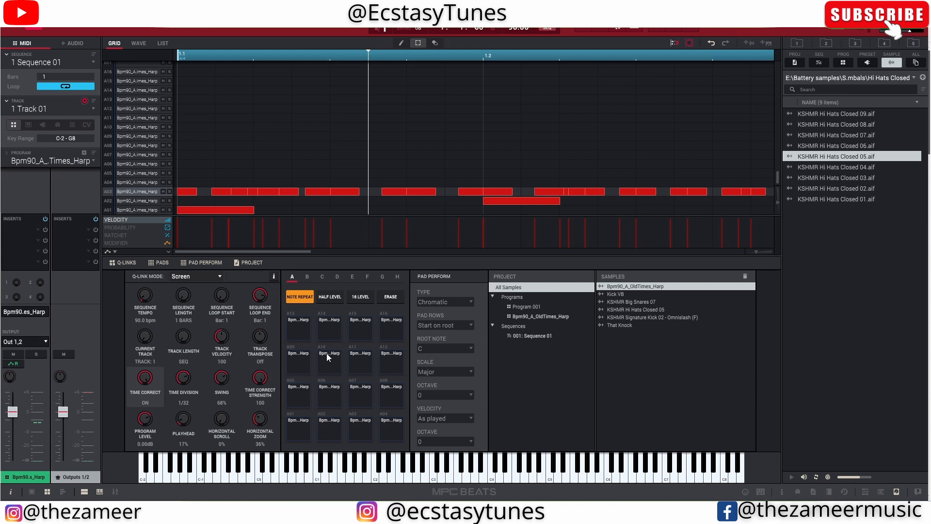
{"action": "left_click", "coordinate": [92, 161]}
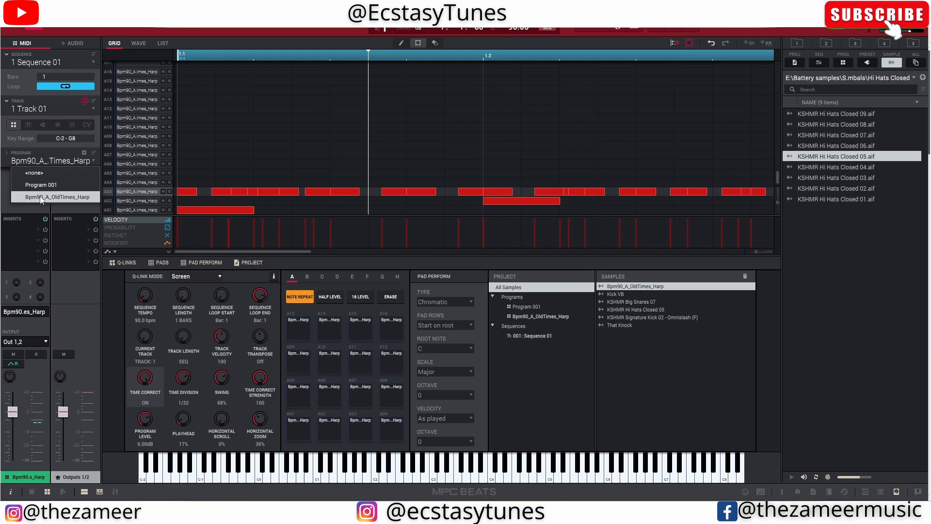
{"action": "left_click", "coordinate": [572, 357]}
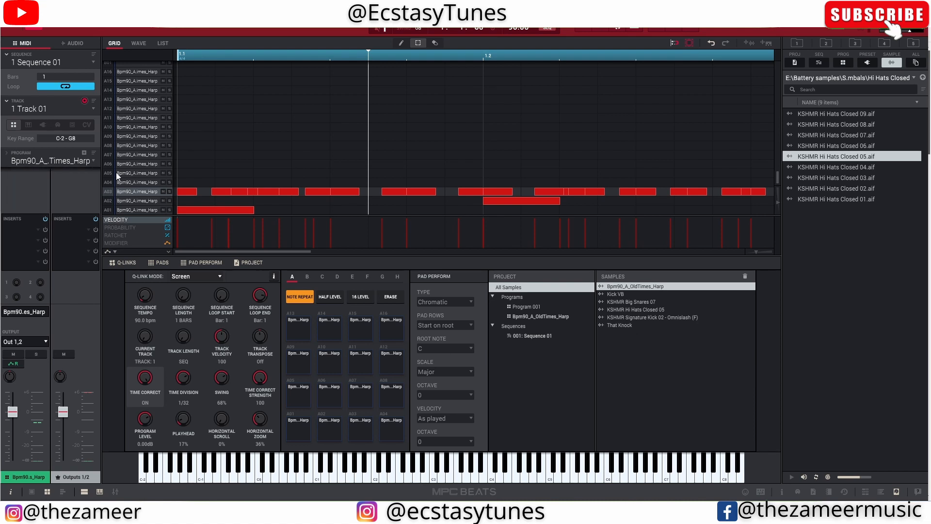
{"action": "left_click", "coordinate": [93, 163]}
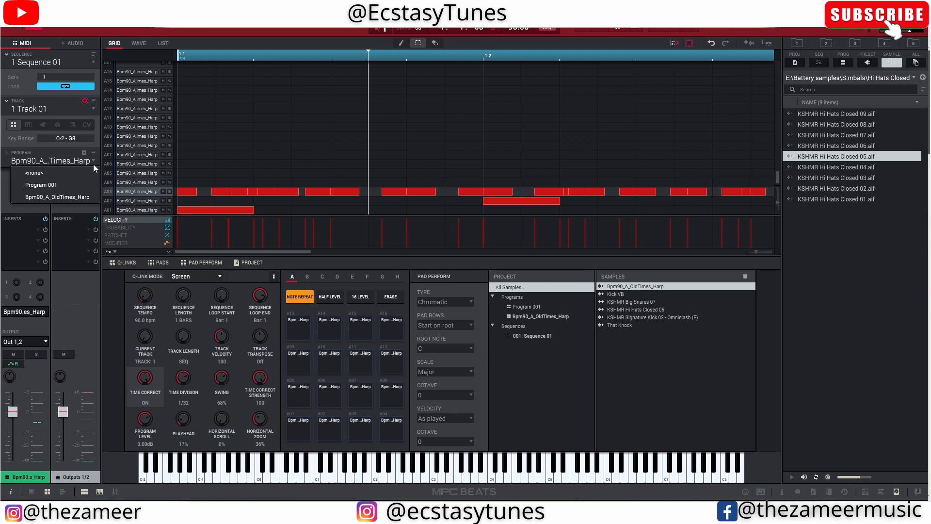
{"action": "left_click", "coordinate": [12, 27]}
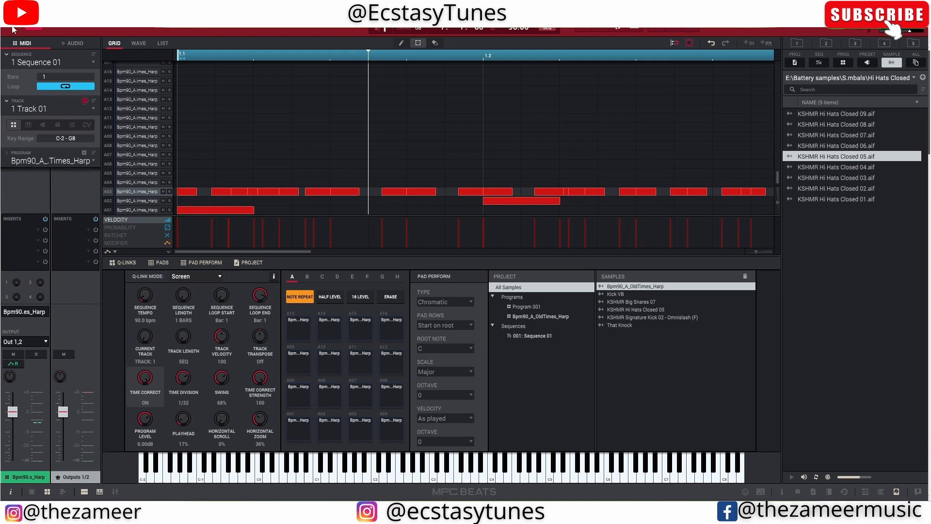
- Start saving the current harp program and choose E:\MPCBEATS\Programs as the destination
{"action": "left_click", "coordinate": [13, 54]}
{"action": "mouse_move", "coordinate": [27, 71]}
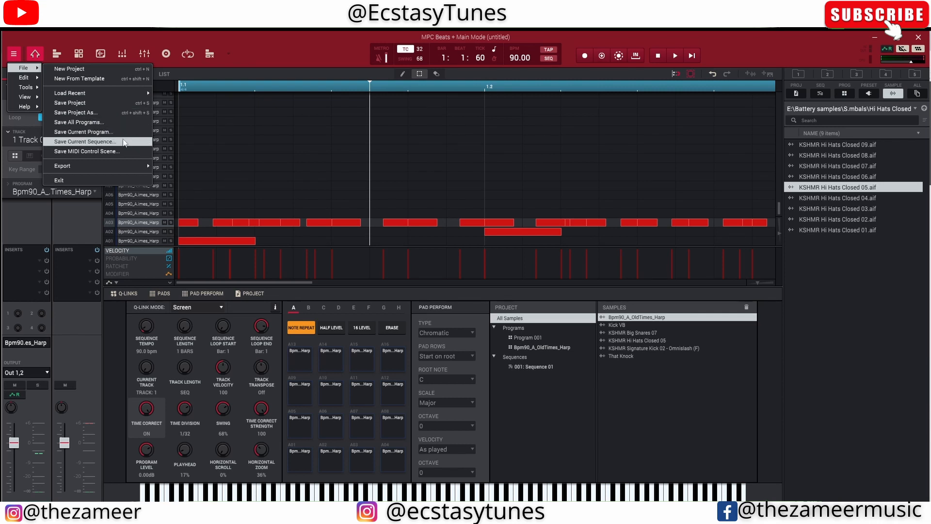
{"action": "left_click", "coordinate": [80, 131]}
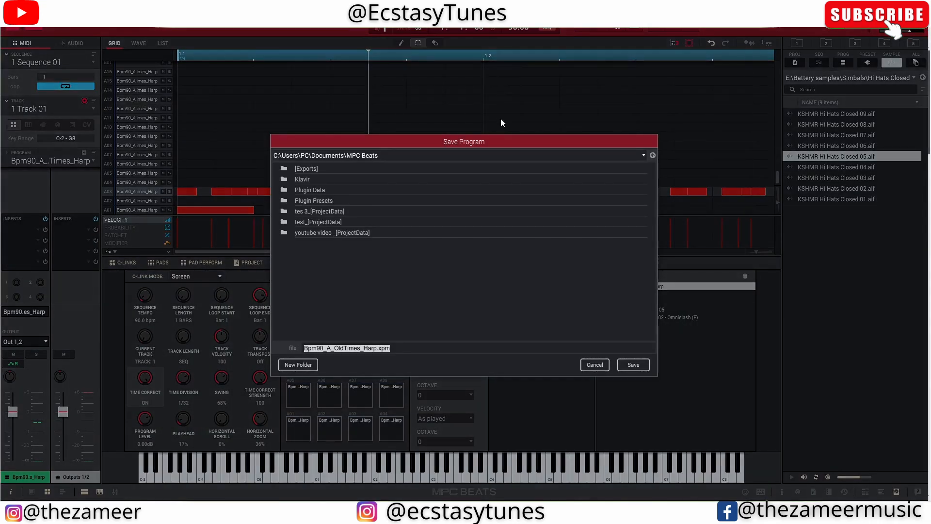
{"action": "left_click", "coordinate": [644, 155]}
{"action": "left_click", "coordinate": [320, 192]}
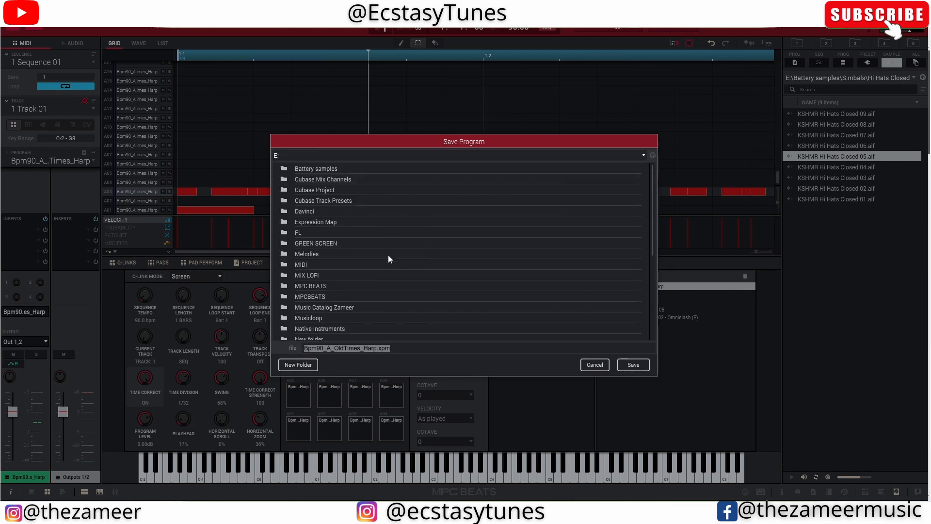
{"action": "scroll", "coordinate": [364, 255], "scroll_direction": "down", "scroll_amount": 5}
{"action": "scroll", "coordinate": [336, 255], "scroll_direction": "up", "scroll_amount": 2}
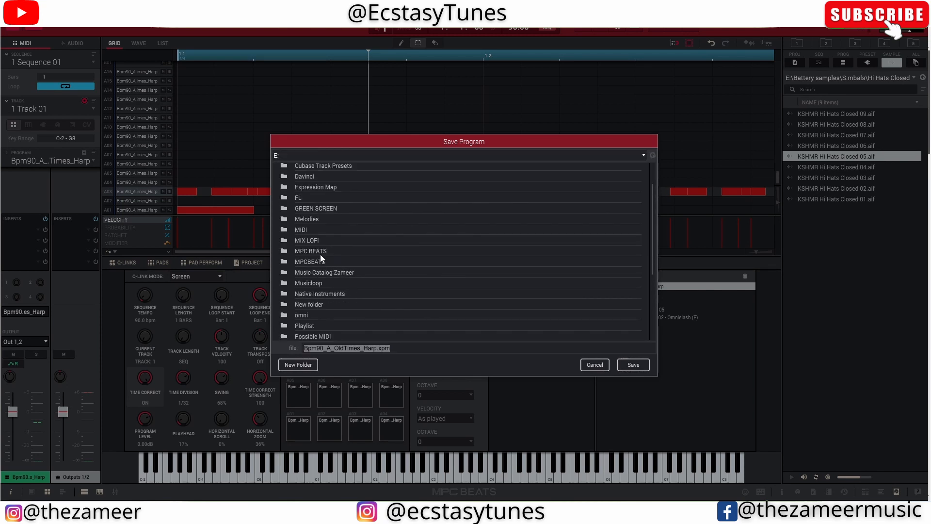
{"action": "left_click", "coordinate": [318, 252]}
{"action": "double_click", "coordinate": [326, 261]}
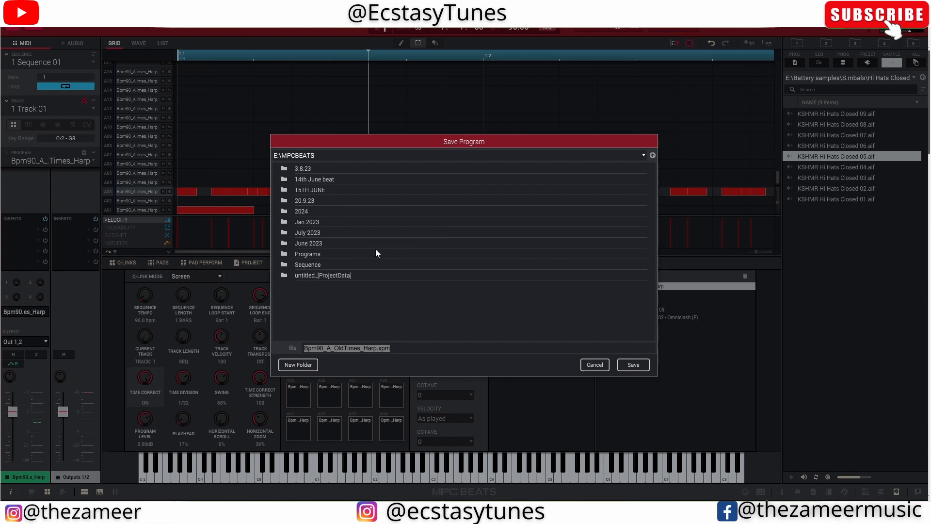
{"action": "double_click", "coordinate": [317, 255]}
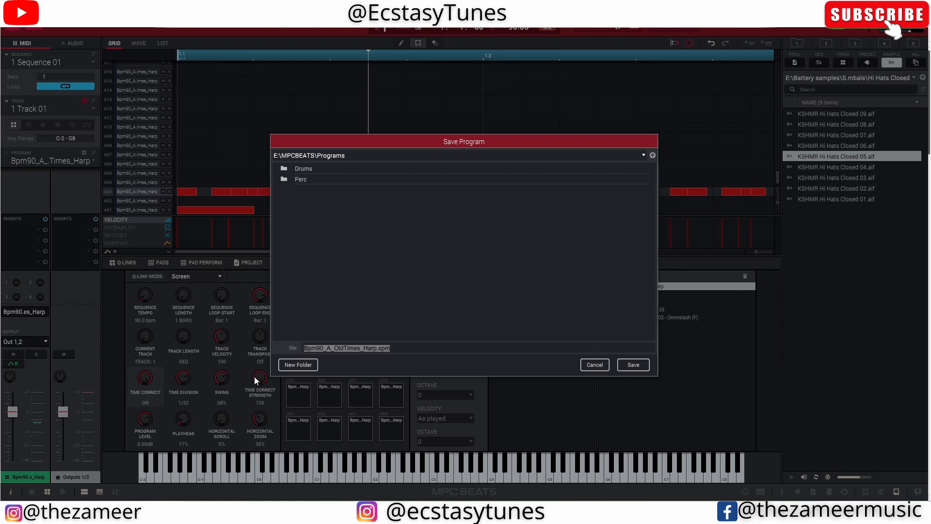
- Create a new folder named Sample inside the Programs folder
{"action": "left_click", "coordinate": [299, 364]}
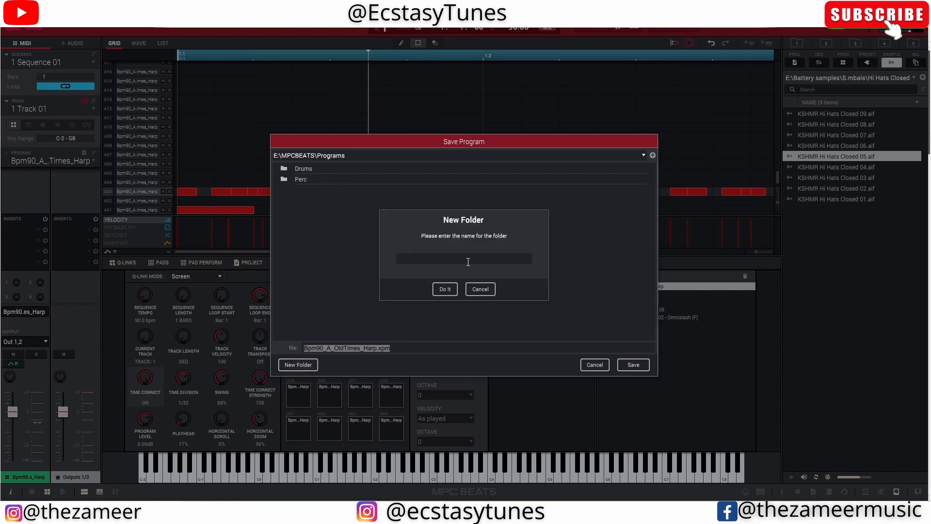
{"action": "type", "text": "Sample"}
{"action": "left_click", "coordinate": [456, 292]}
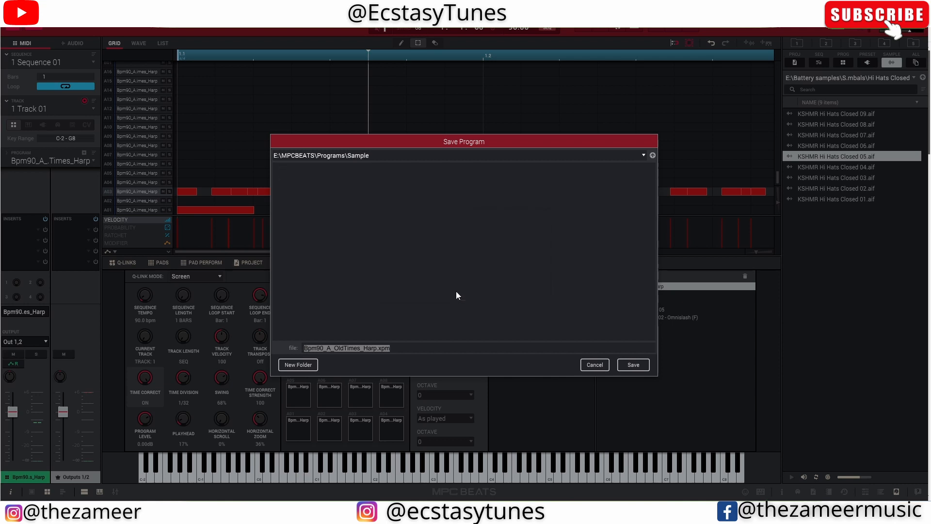
- Name the program file "Harp chill xpm" and save it in the Sample folder
{"action": "left_click", "coordinate": [371, 350]}
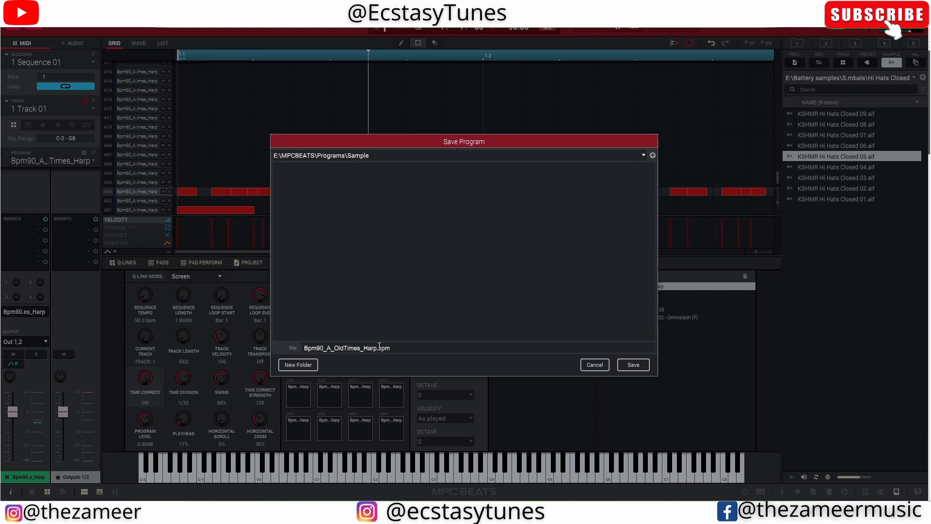
{"action": "left_click_drag", "start_coordinate": [378, 349], "coordinate": [287, 345]}
{"action": "type", "text": "Harp chill"}
{"action": "left_click", "coordinate": [634, 365]}
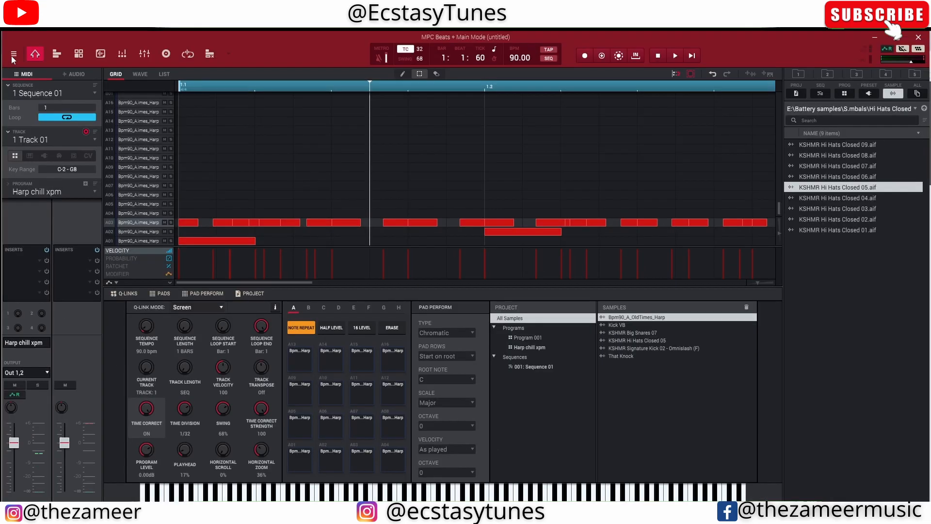
- Start a new empty project
{"action": "left_click", "coordinate": [12, 24]}
{"action": "mouse_move", "coordinate": [28, 42]}
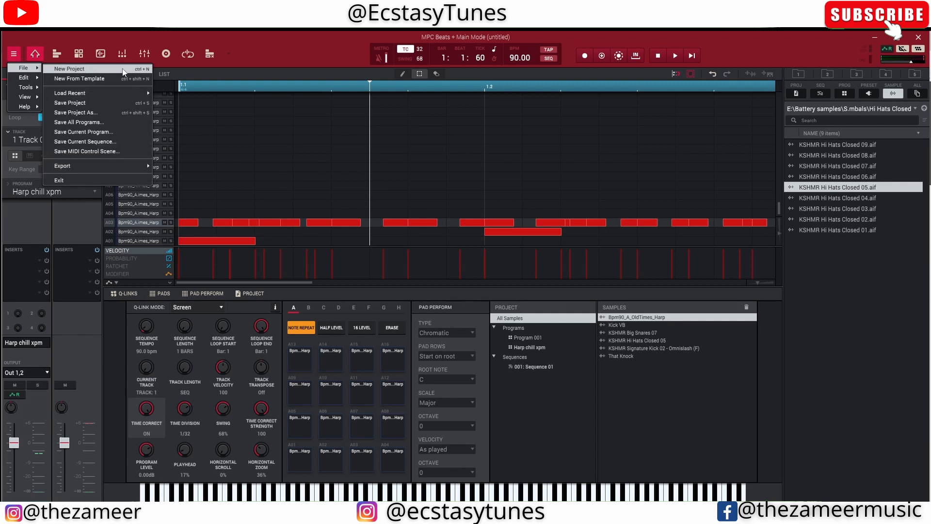
{"action": "left_click", "coordinate": [69, 69]}
{"action": "left_click", "coordinate": [436, 312]}
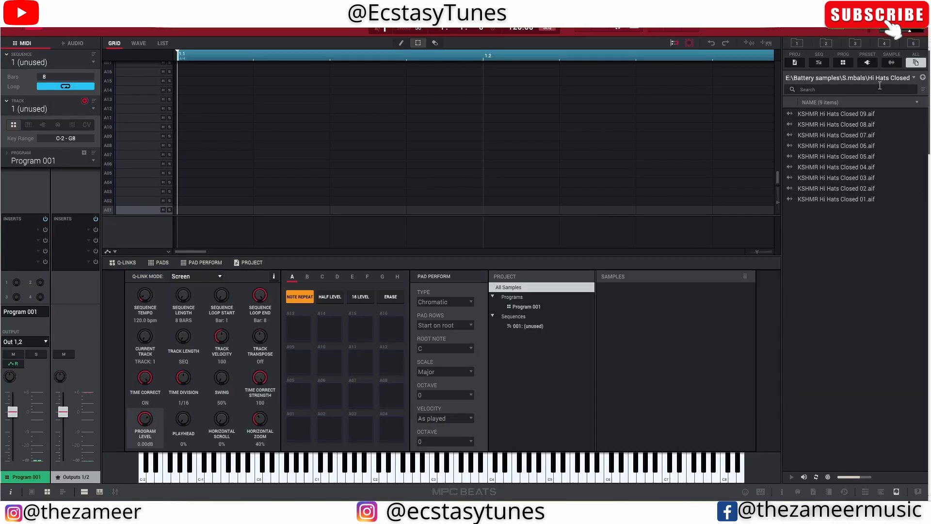
- Browse to E:\MPCBEATS\Programs\Sample, try the program-only file filter, and load Harp chill xpm.xpm onto Track 01
{"action": "left_click", "coordinate": [854, 43]}
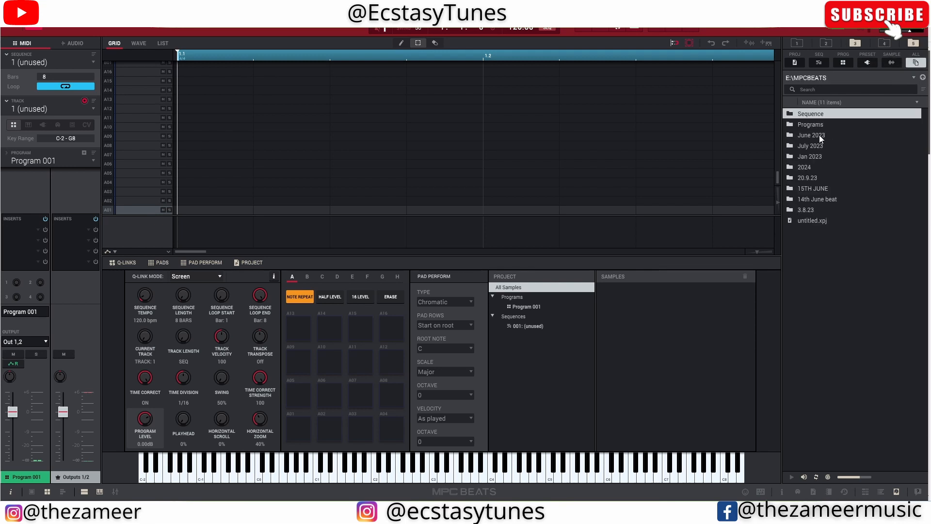
{"action": "double_click", "coordinate": [816, 127]}
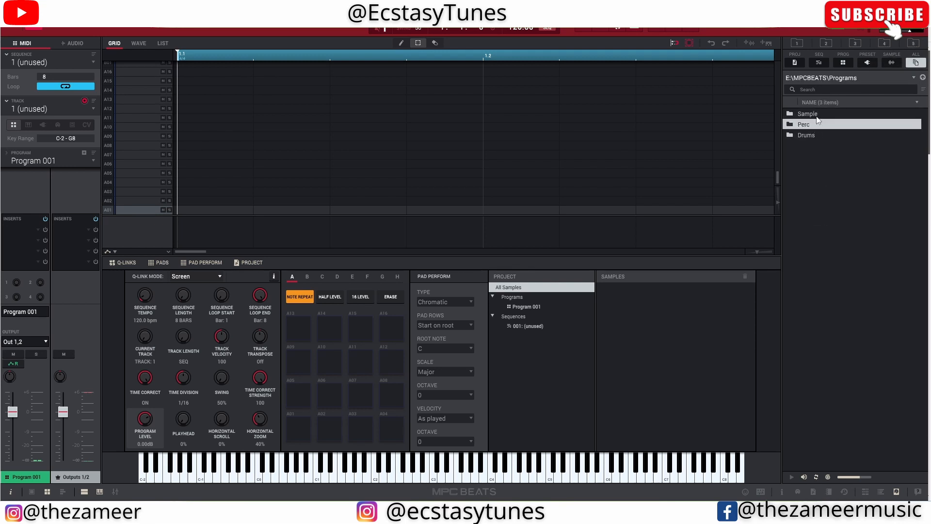
{"action": "double_click", "coordinate": [816, 115]}
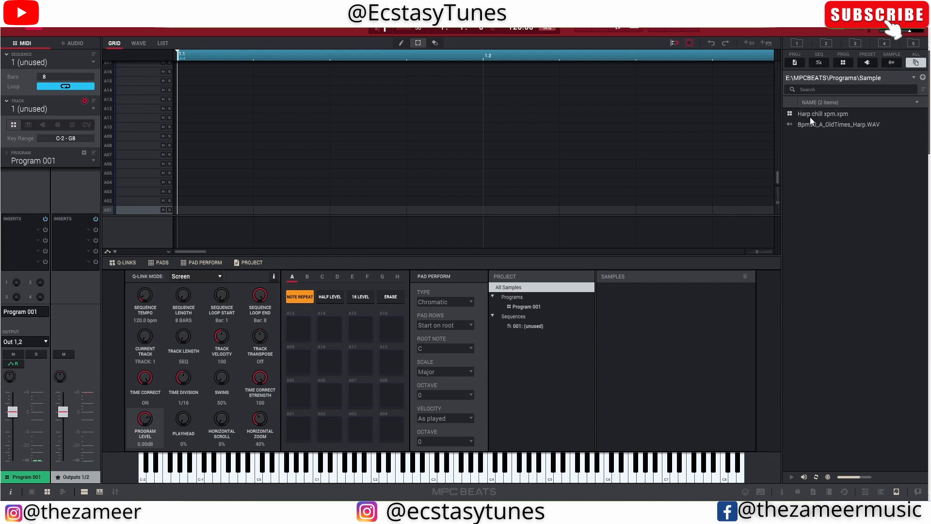
{"action": "left_click", "coordinate": [811, 116]}
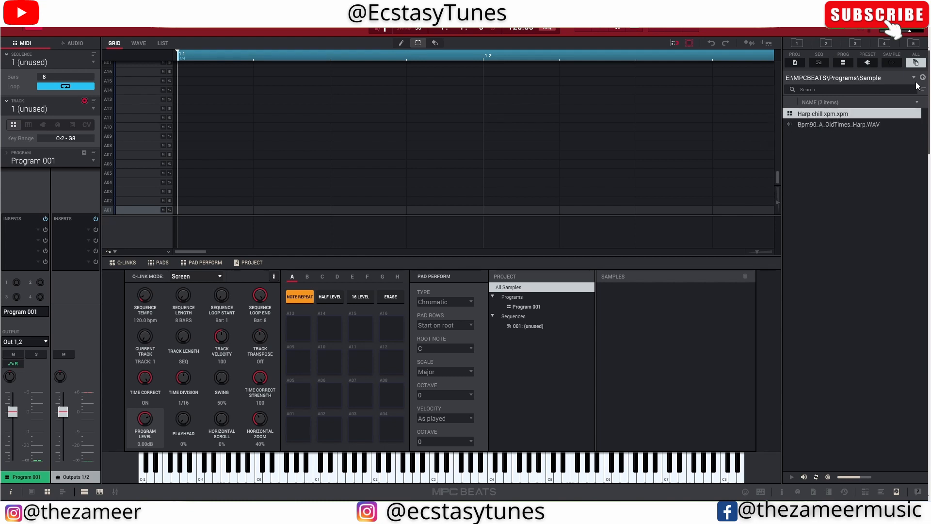
{"action": "left_click", "coordinate": [843, 63]}
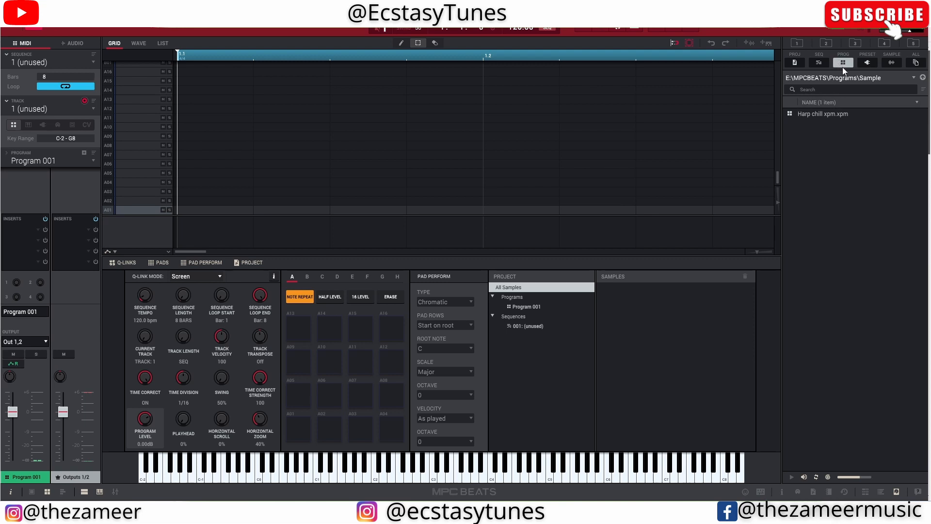
{"action": "left_click", "coordinate": [917, 63]}
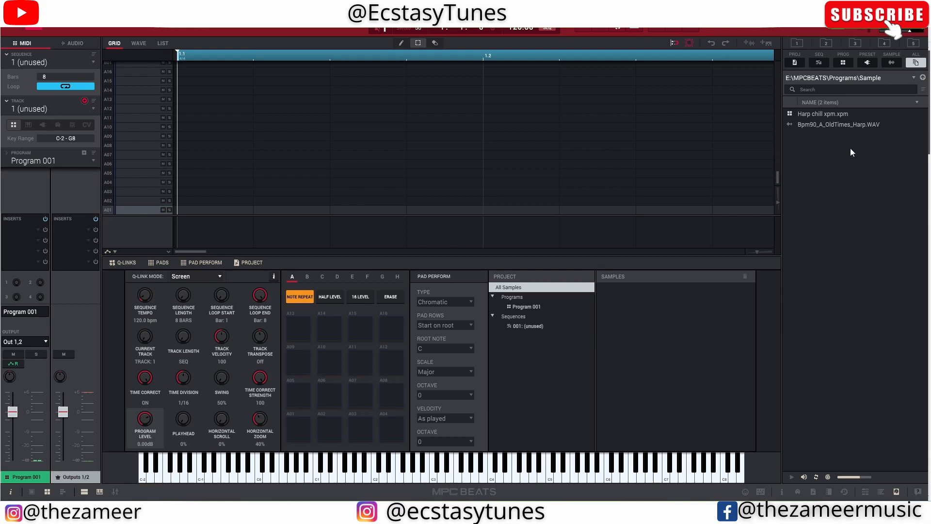
{"action": "double_click", "coordinate": [805, 115]}
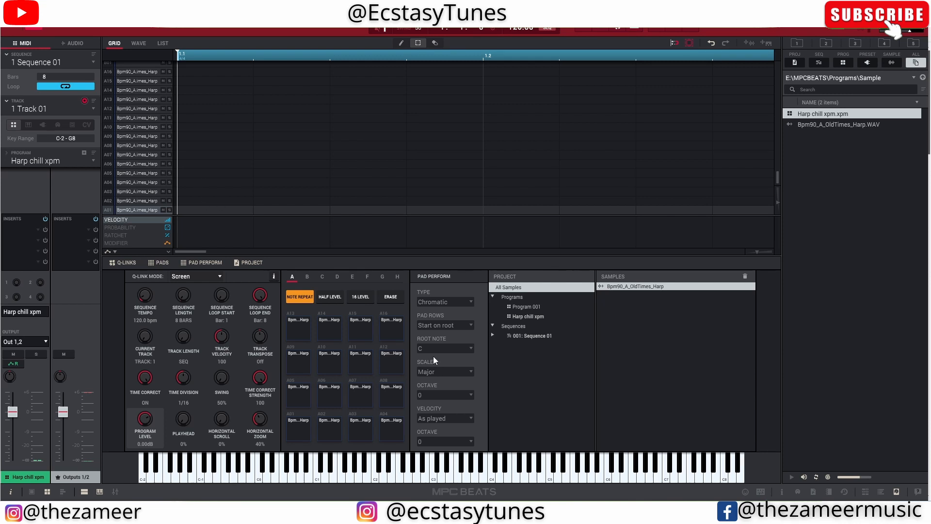
- Audition the harp chops of the loaded program by playing its bank A pads
{"action": "key", "text": "x"}
{"action": "key", "text": "c"}
{"action": "key", "text": "s"}
{"action": "key", "text": "x"}
{"action": "key", "text": "c"}
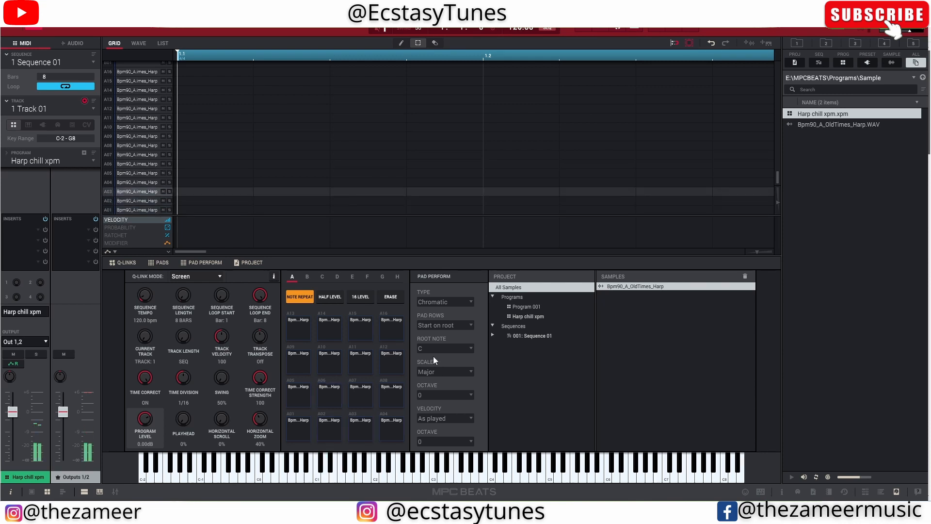
{"action": "key", "text": "s"}
{"action": "key", "text": "d"}
{"action": "key", "text": "c"}
{"action": "key", "text": "e"}
{"action": "key", "text": "f"}
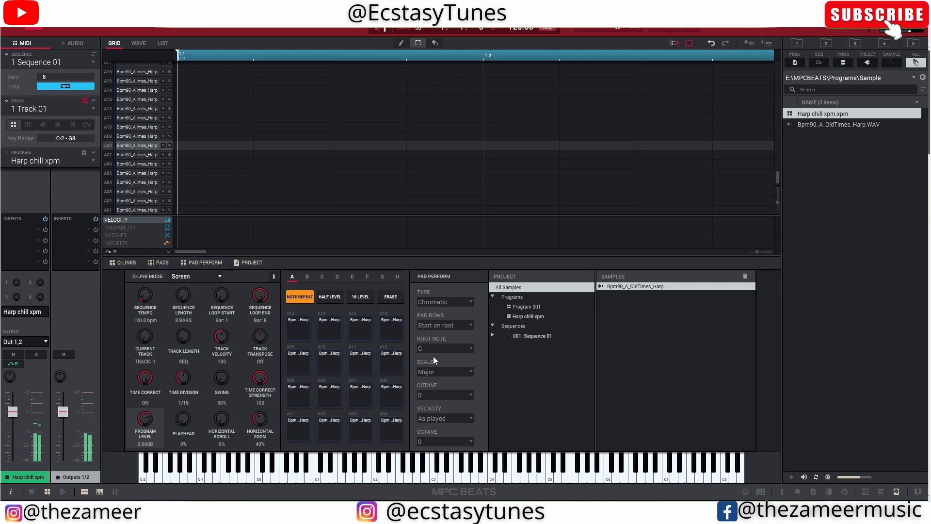
{"action": "key", "text": "s"}
{"action": "key", "text": "e"}
{"action": "key", "text": "e"}
{"action": "key", "text": "d"}
{"action": "key", "text": "f"}
{"action": "key", "text": "a"}
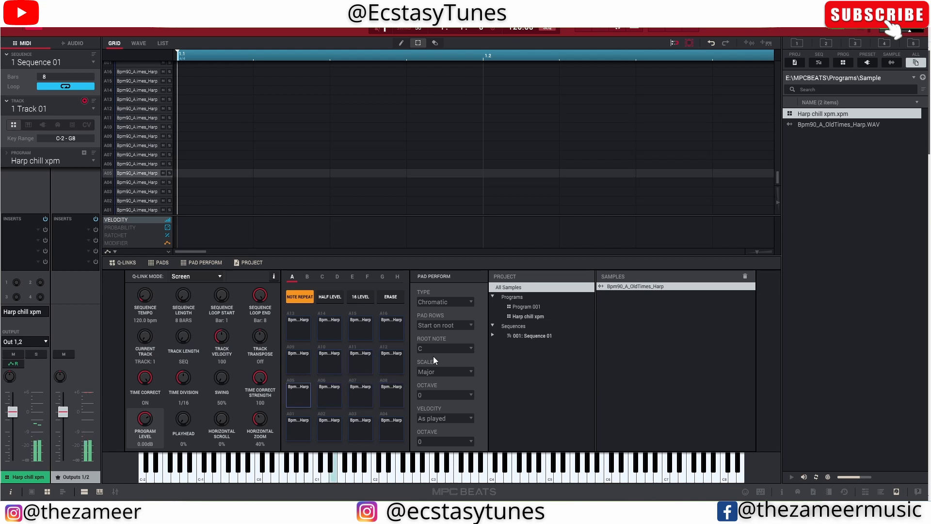
{"action": "key", "text": "e"}
{"action": "key", "text": "q"}
{"action": "key", "text": "w"}
{"action": "key", "text": "2"}
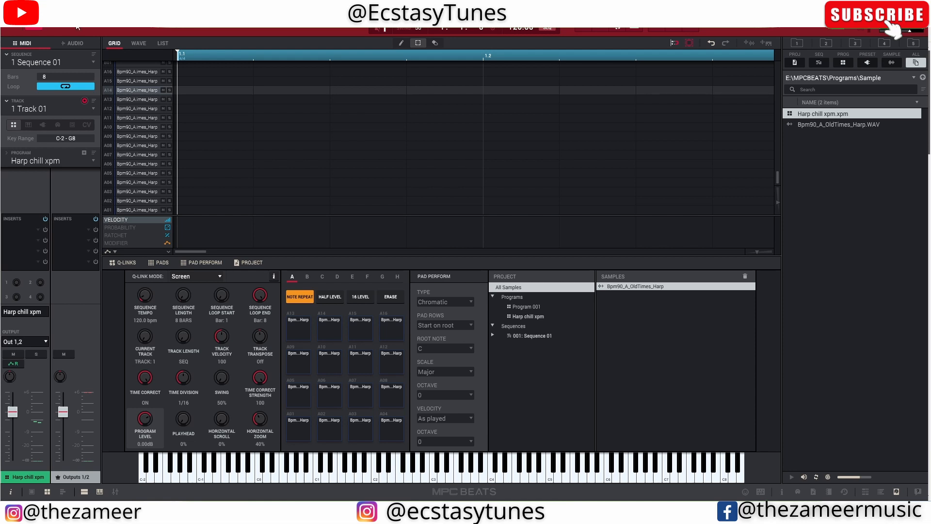
- Show the harp program's Program Editor and look over its sample layers and envelope settings
{"action": "left_click", "coordinate": [78, 26]}
{"action": "scroll", "coordinate": [353, 292], "scroll_direction": "right", "scroll_amount": 10}
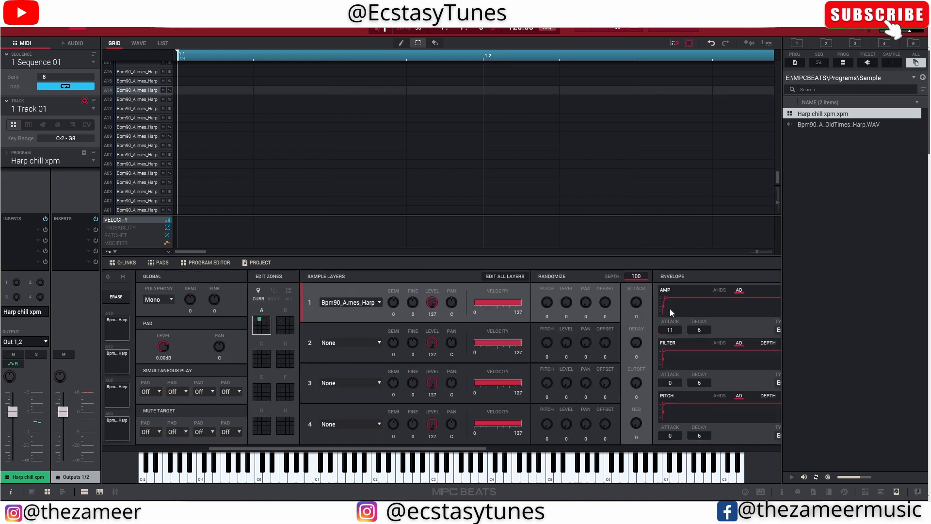
{"action": "scroll", "coordinate": [670, 308], "scroll_direction": "right", "scroll_amount": 3}
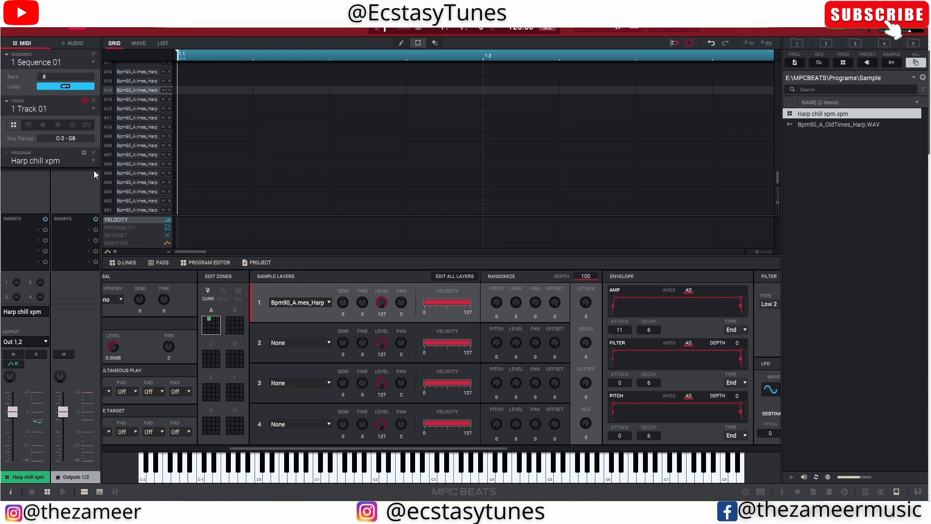
{"action": "left_click", "coordinate": [13, 32]}
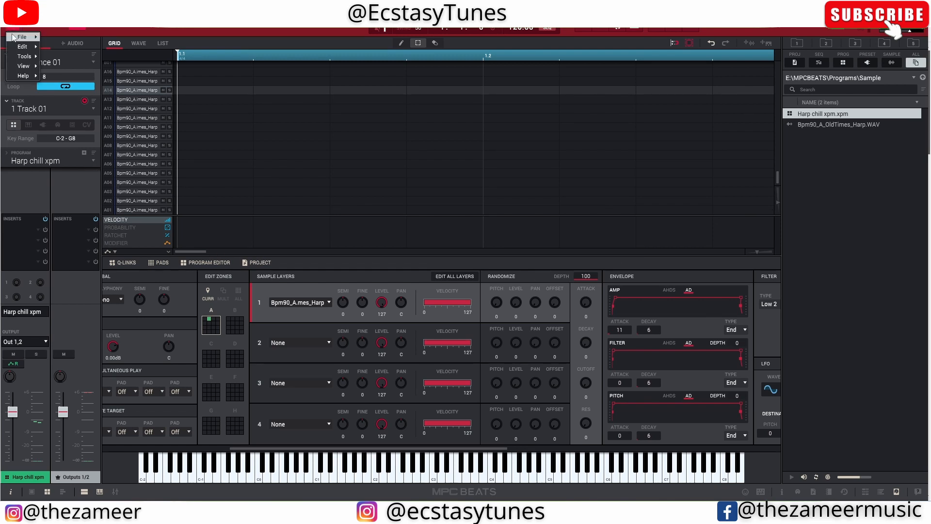
{"action": "mouse_move", "coordinate": [16, 38]}
{"action": "left_click", "coordinate": [330, 118]}
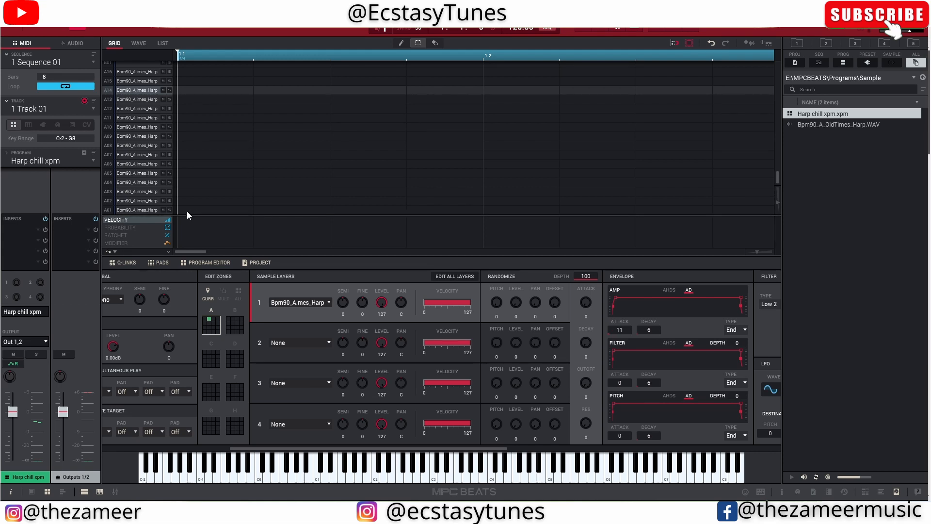
- Draw a one-bar pattern of harp chop notes across several pads in the grid and play it back
{"action": "key", "text": "ctrl+z"}
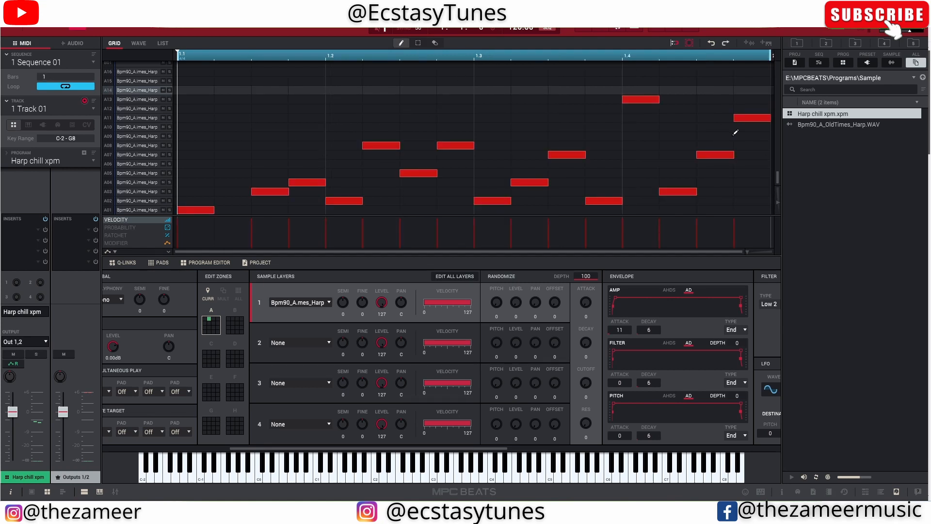
{"action": "key", "text": "space"}
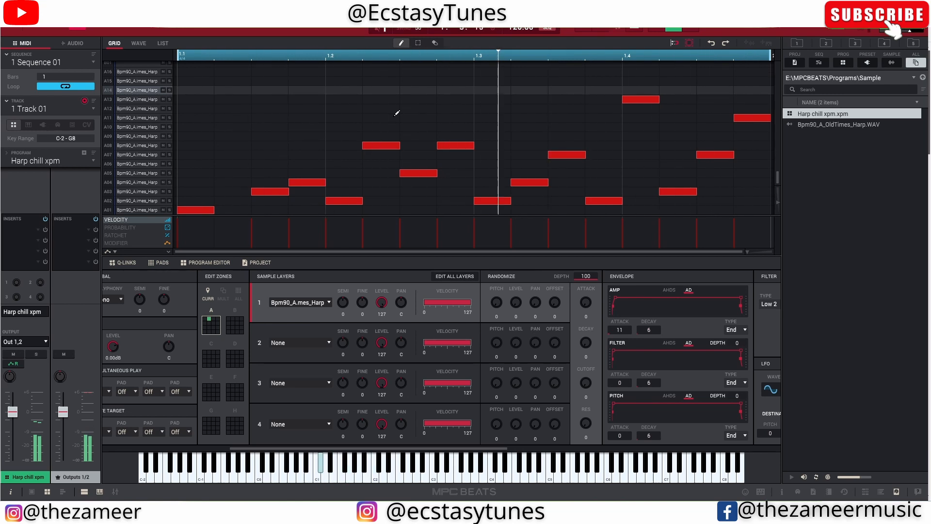
{"action": "key", "text": "space"}
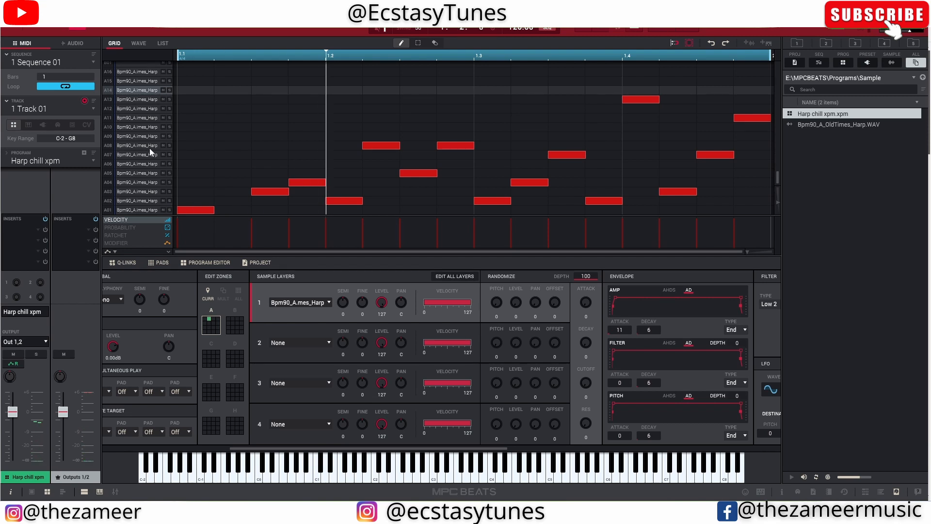
{"action": "key", "text": "space"}
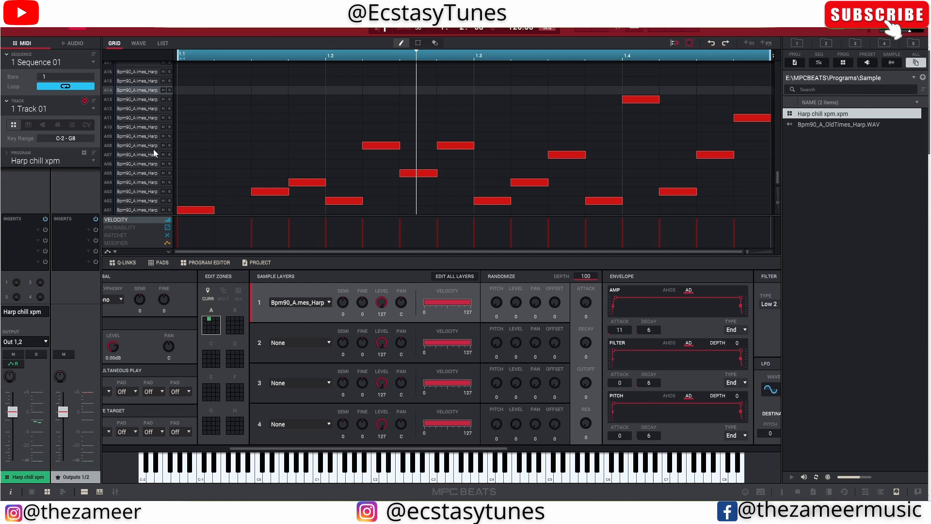
- Start saving the current sequence and browse to the E:\MPCBEATS\Sequence folder as its destination
{"action": "left_click", "coordinate": [14, 31]}
{"action": "mouse_move", "coordinate": [21, 39]}
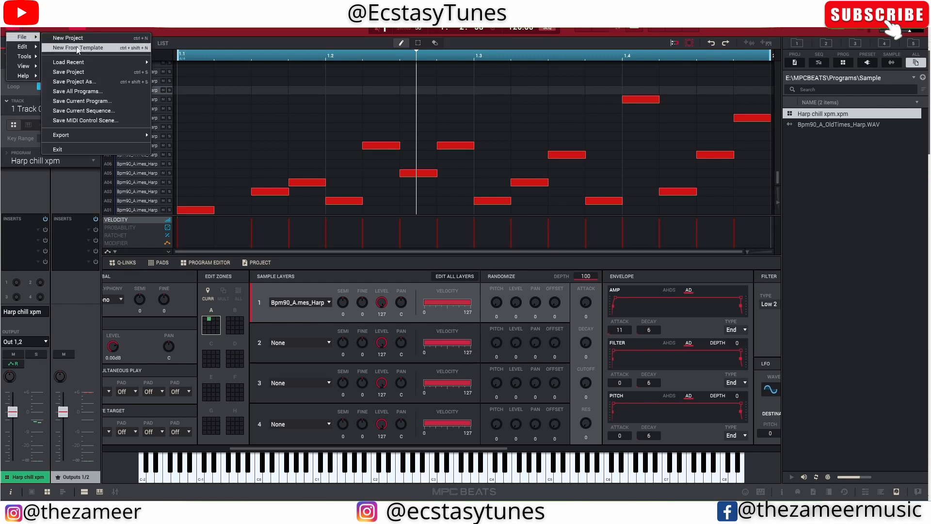
{"action": "left_click", "coordinate": [109, 111]}
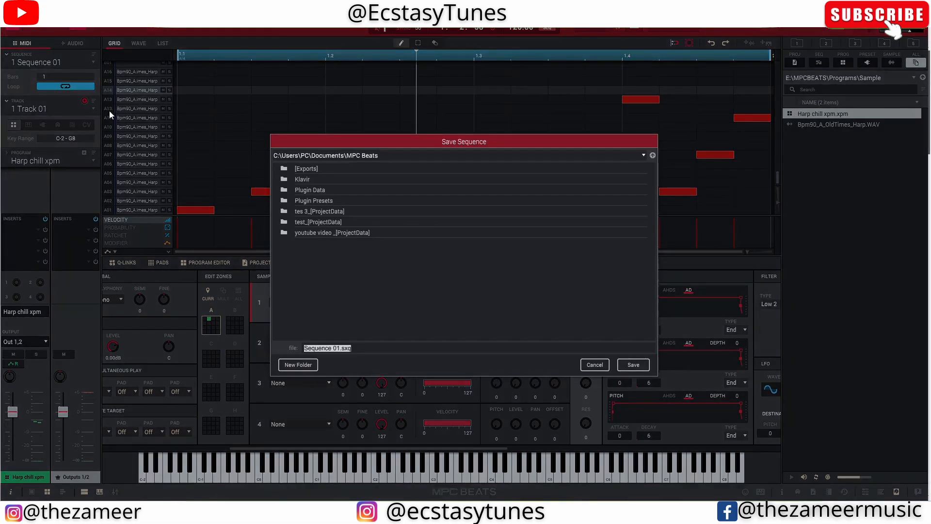
{"action": "left_click", "coordinate": [653, 155]}
{"action": "scroll", "coordinate": [345, 231], "scroll_direction": "down", "scroll_amount": 5}
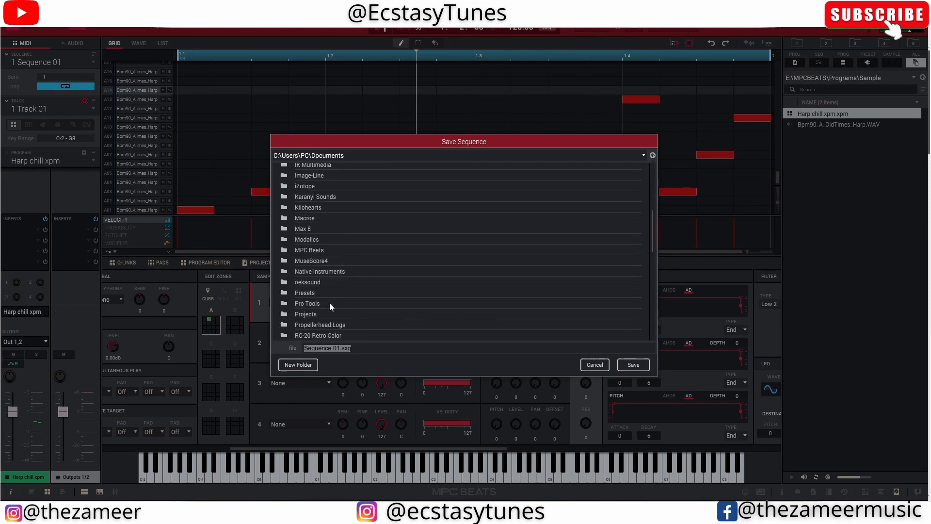
{"action": "left_click", "coordinate": [644, 155]}
{"action": "left_click", "coordinate": [311, 189]}
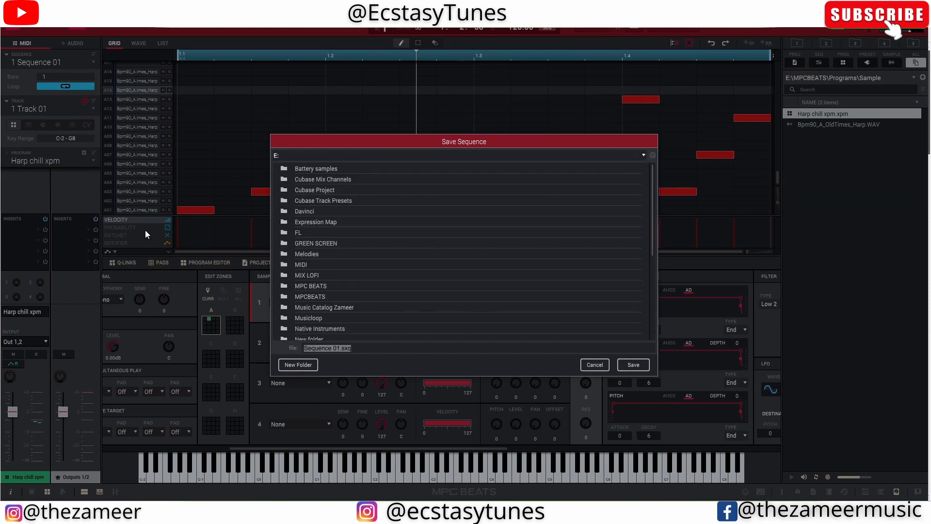
{"action": "scroll", "coordinate": [342, 273], "scroll_direction": "down", "scroll_amount": 3}
{"action": "scroll", "coordinate": [325, 280], "scroll_direction": "up", "scroll_amount": 2}
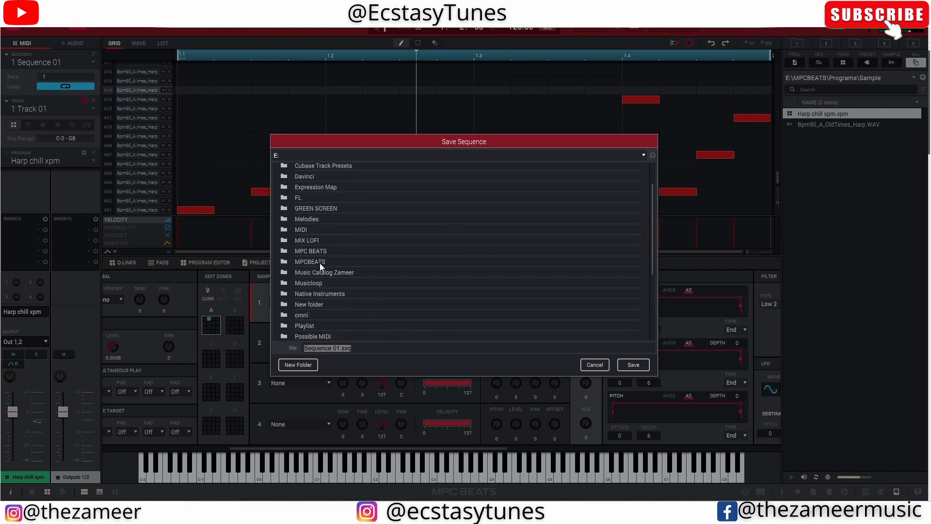
{"action": "left_click", "coordinate": [320, 265]}
{"action": "double_click", "coordinate": [320, 261]}
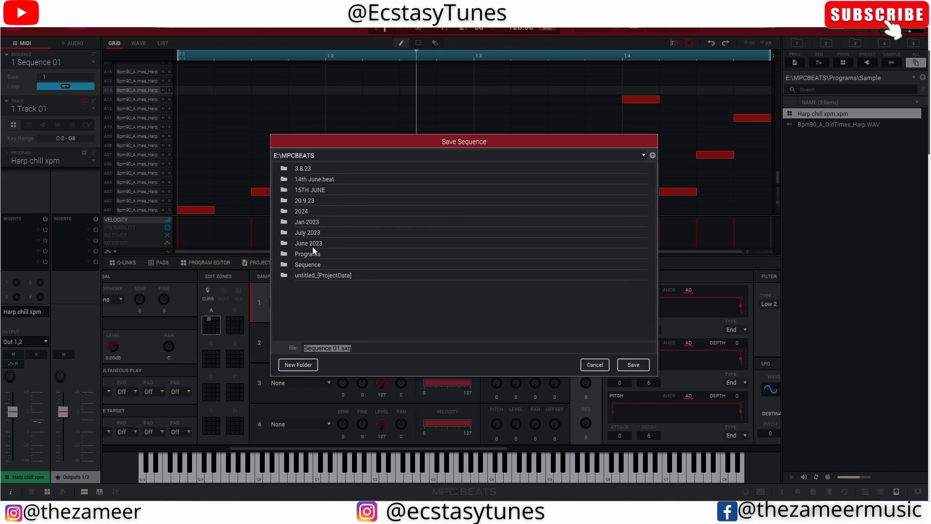
{"action": "double_click", "coordinate": [325, 265]}
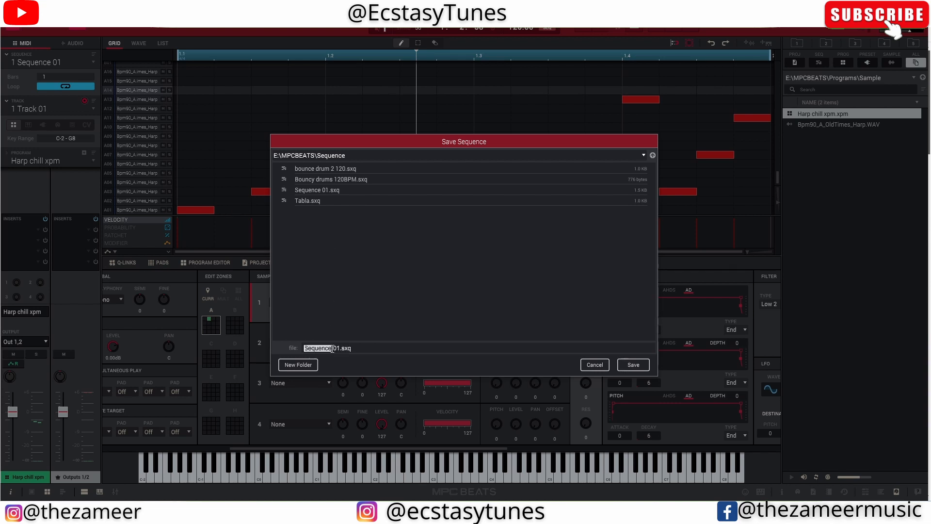
- Name the sequence file "Harp Chill Seq .sxq" and save it
{"action": "left_click_drag", "start_coordinate": [340, 347], "coordinate": [296, 351]}
{"action": "type", "text": "Harp Chill  Seq"}
{"action": "left_click", "coordinate": [634, 365]}
{"action": "left_click", "coordinate": [239, 127]}
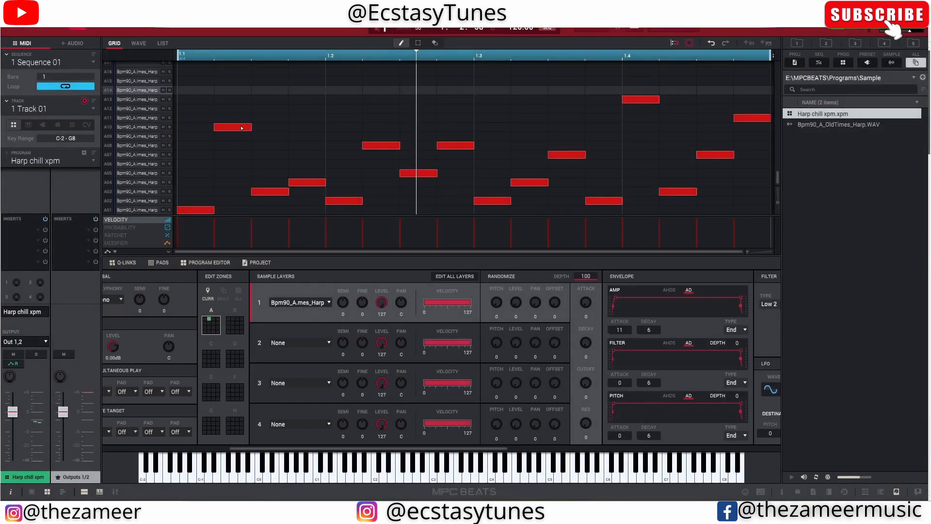
{"action": "key", "text": "alt"}
{"action": "key", "text": "alt"}
{"action": "left_click", "coordinate": [243, 129], "text": "alt"}
- Create a new project and load the Harp chill xpm.xpm program into it
{"action": "left_click", "coordinate": [11, 28]}
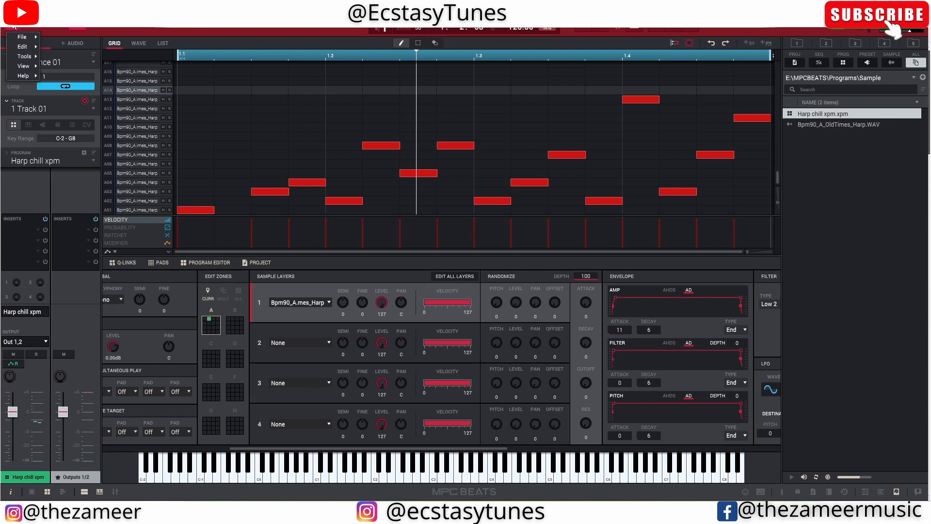
{"action": "mouse_move", "coordinate": [21, 37]}
{"action": "left_click", "coordinate": [50, 39]}
{"action": "left_click", "coordinate": [428, 277]}
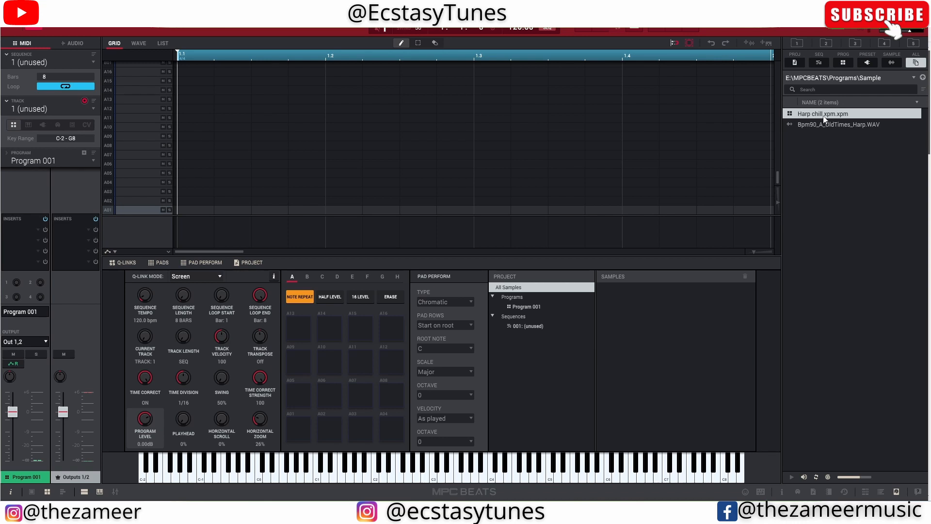
{"action": "double_click", "coordinate": [843, 118]}
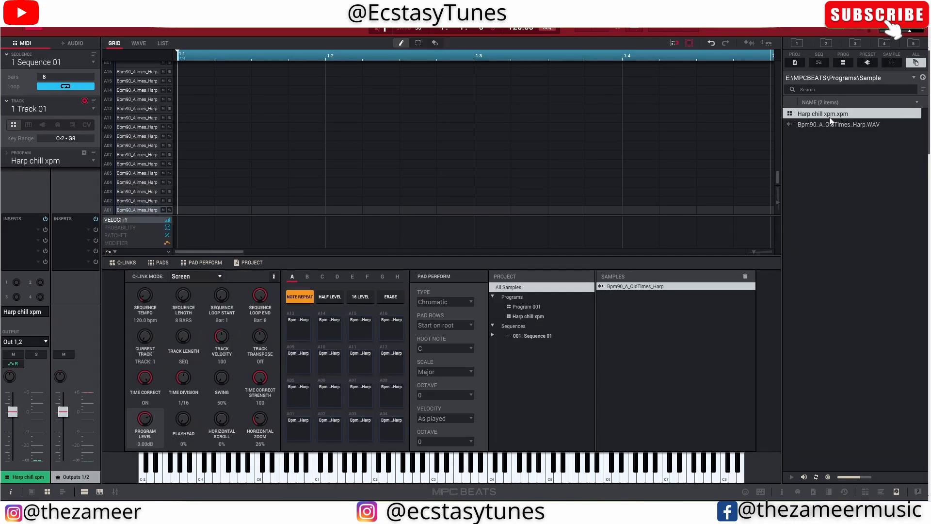
- Browse to E:\MPCBEATS\Sequence and load Harp Chill Seq .sxq into the unused sequence 2
{"action": "left_click", "coordinate": [923, 78]}
{"action": "left_click", "coordinate": [923, 78]}
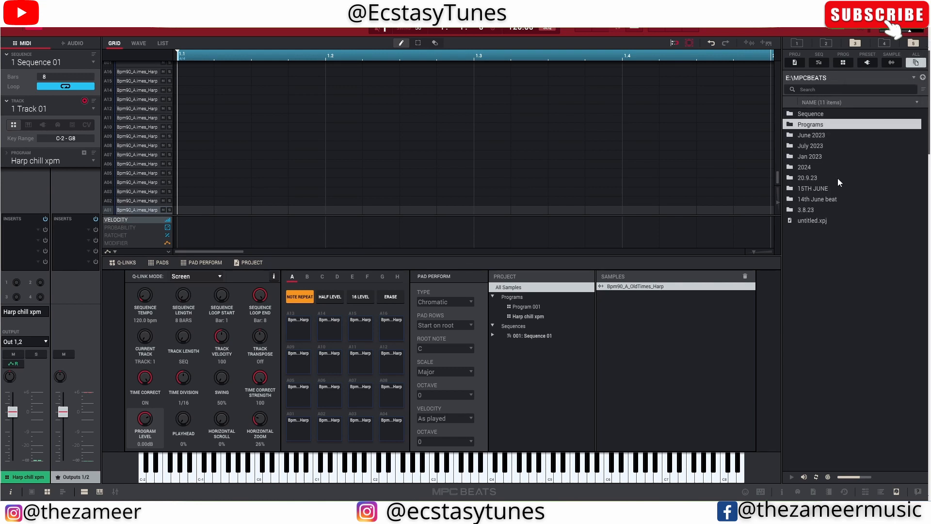
{"action": "double_click", "coordinate": [820, 115]}
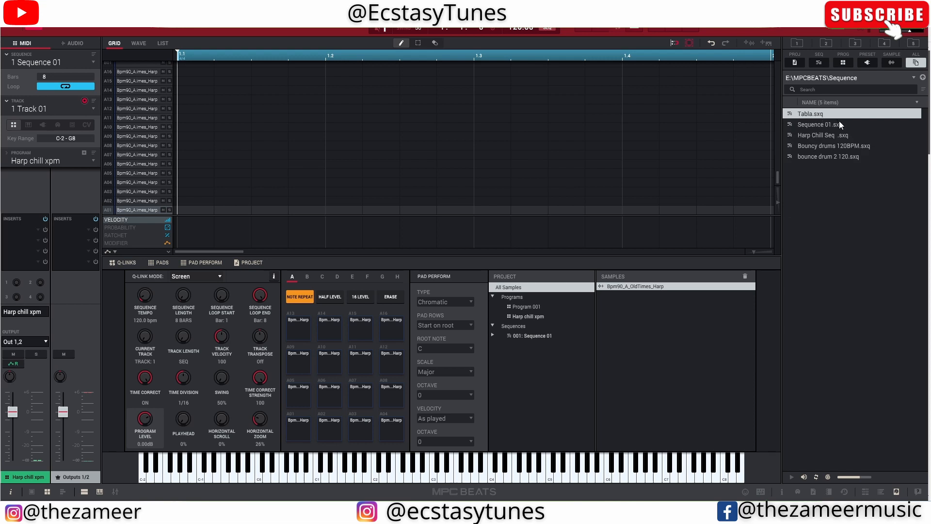
{"action": "double_click", "coordinate": [841, 137]}
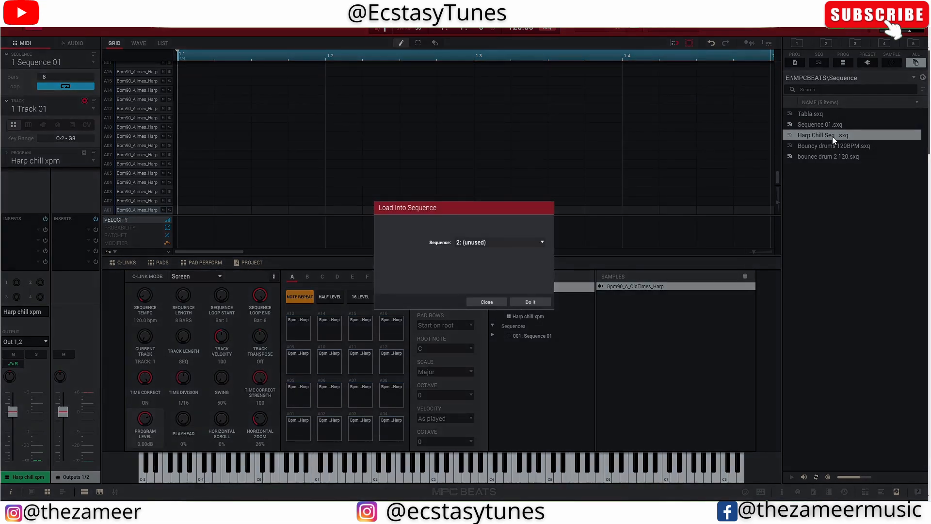
{"action": "left_click", "coordinate": [528, 301]}
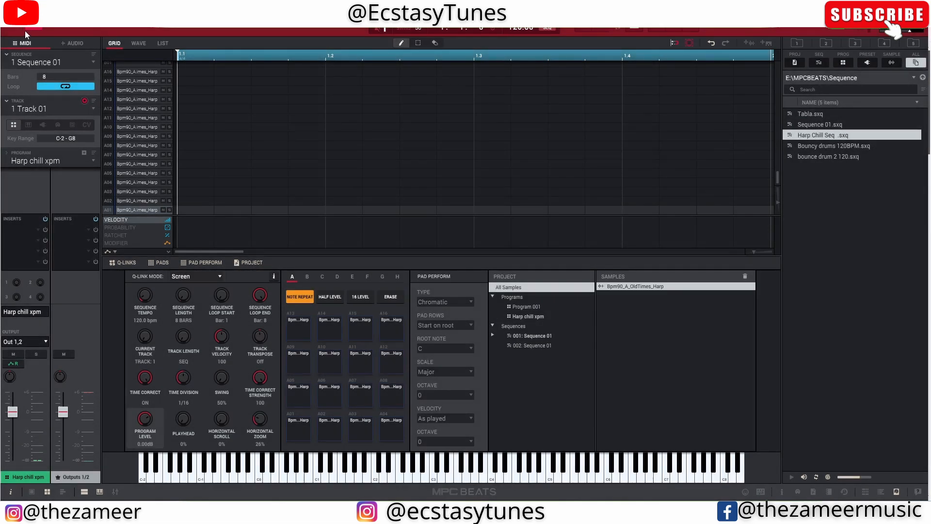
- Switch to sequence 2 and play back its harp pattern
{"action": "left_click", "coordinate": [94, 64]}
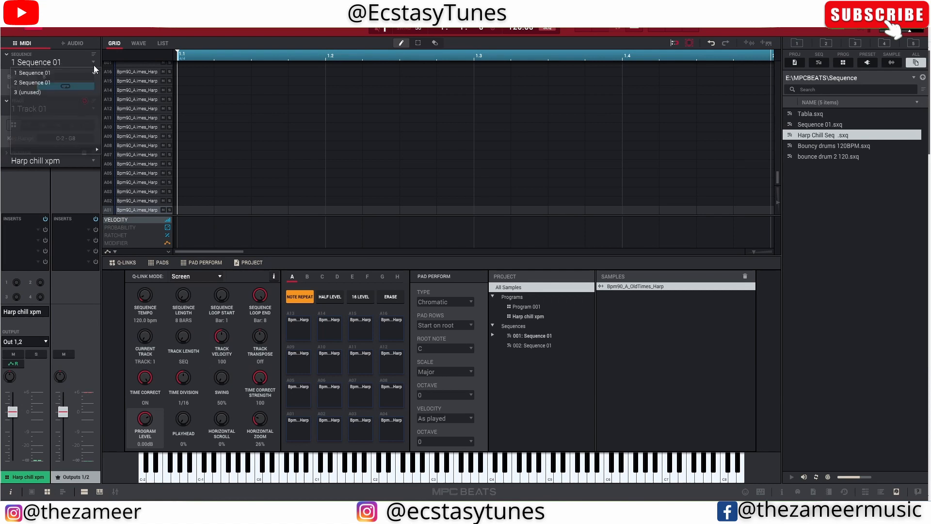
{"action": "left_click", "coordinate": [74, 83]}
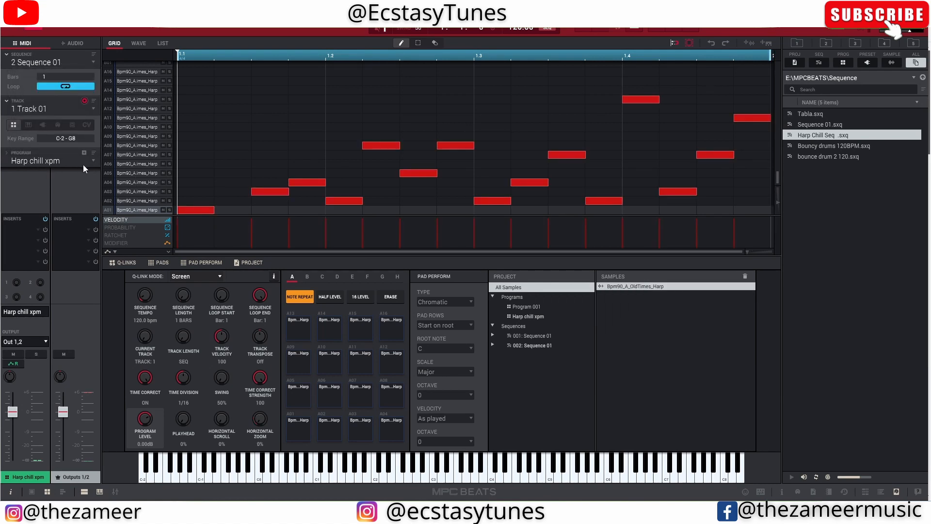
{"action": "left_click", "coordinate": [323, 164]}
{"action": "key", "text": "ctrl+z"}
{"action": "key", "text": "space"}
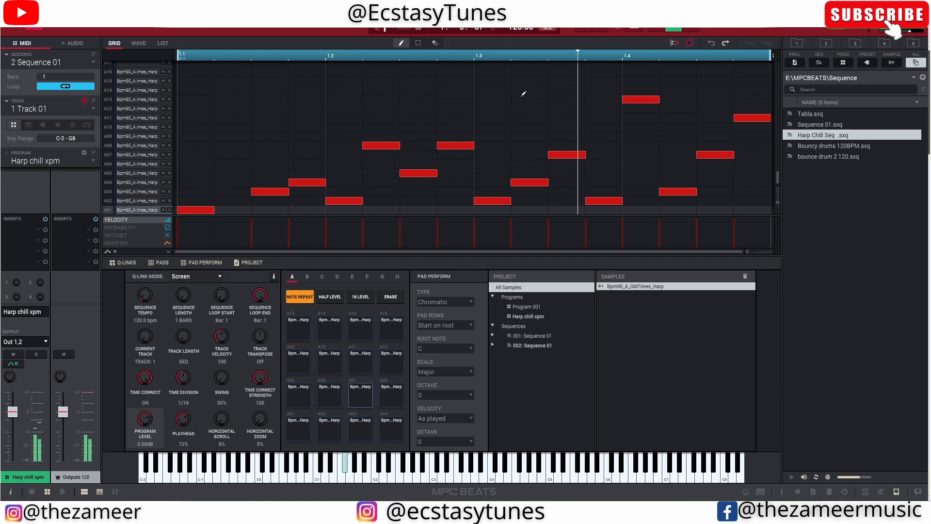
{"action": "key", "text": "space"}
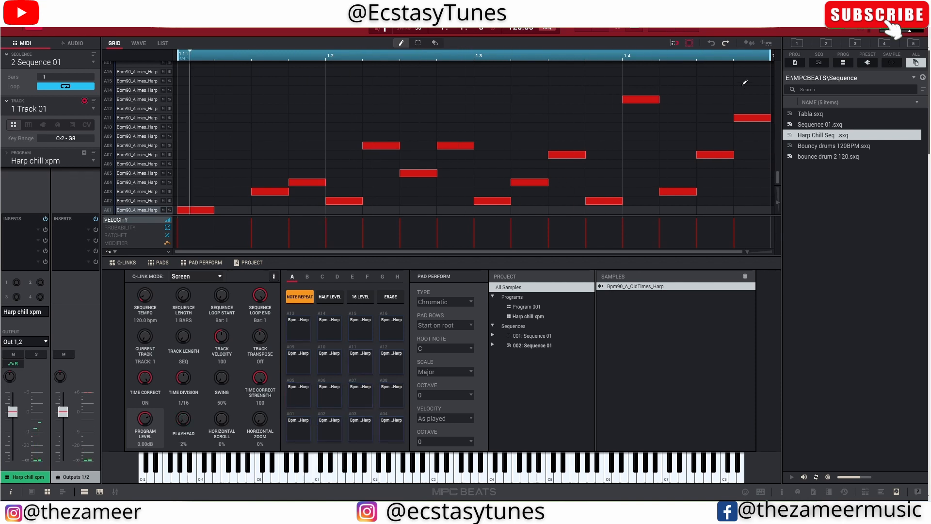